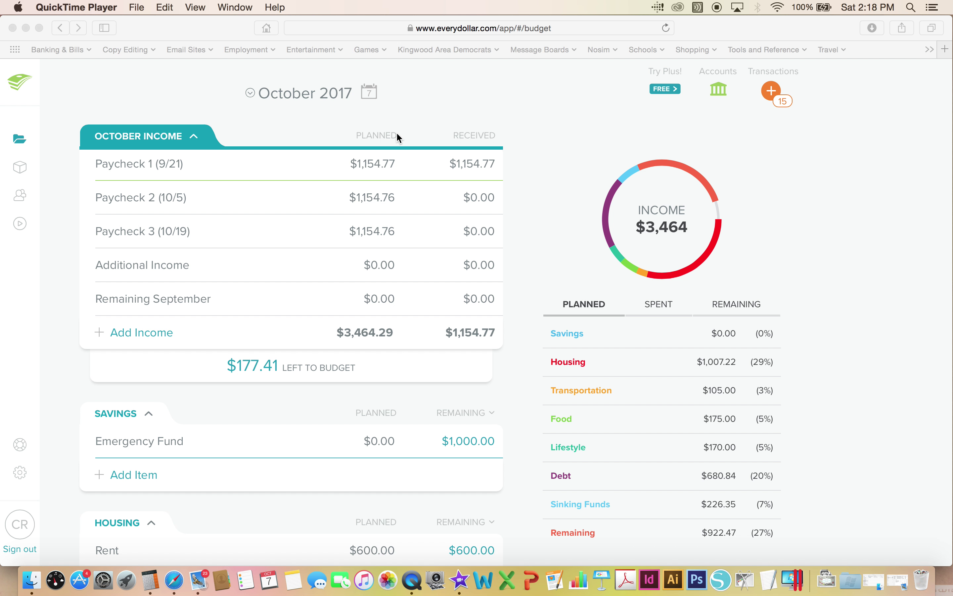
Step: Open the list of new October transactions beside the budget
click(773, 92)
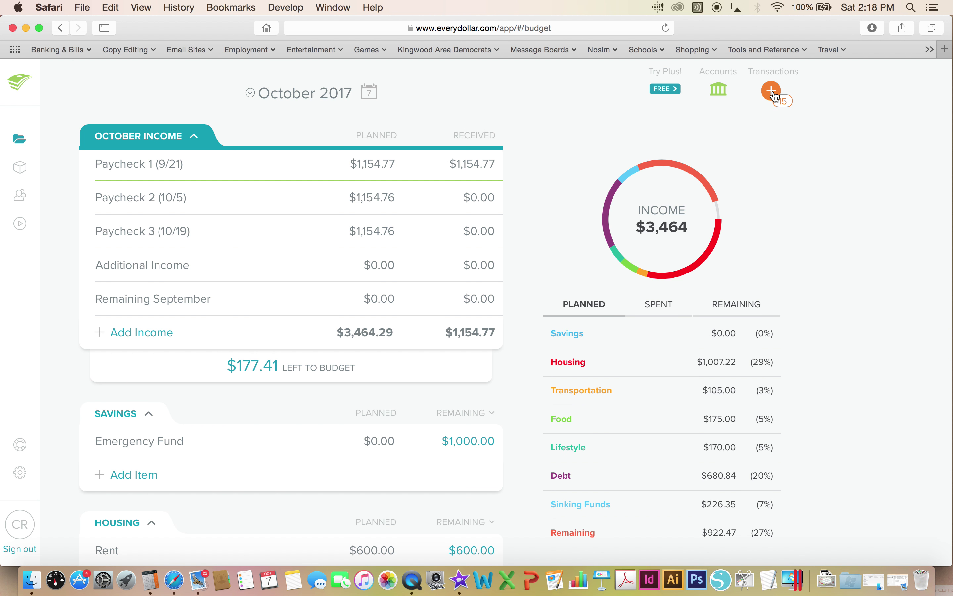
click(773, 91)
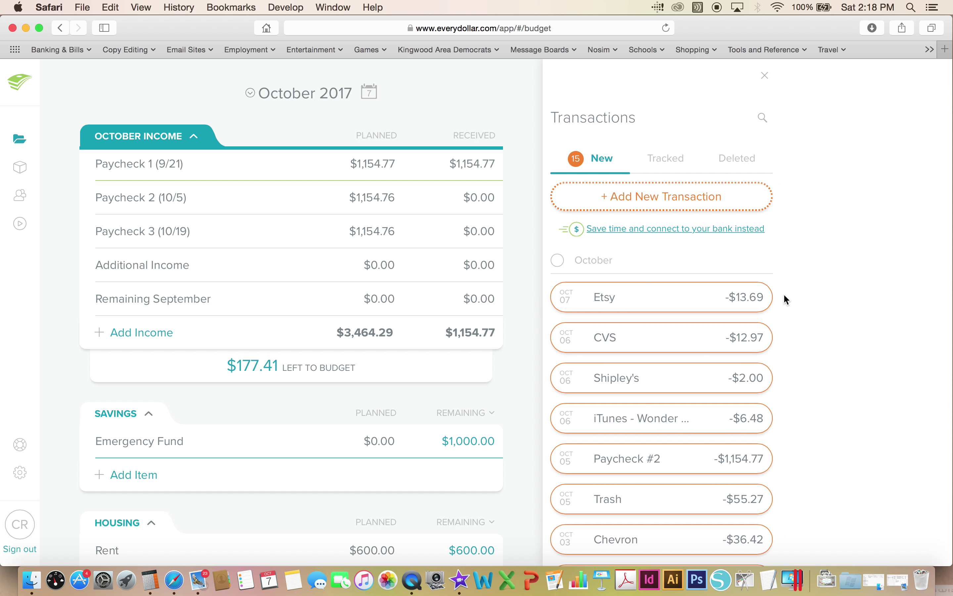
scroll(783, 293, down, 3)
scroll(783, 294, down, 10)
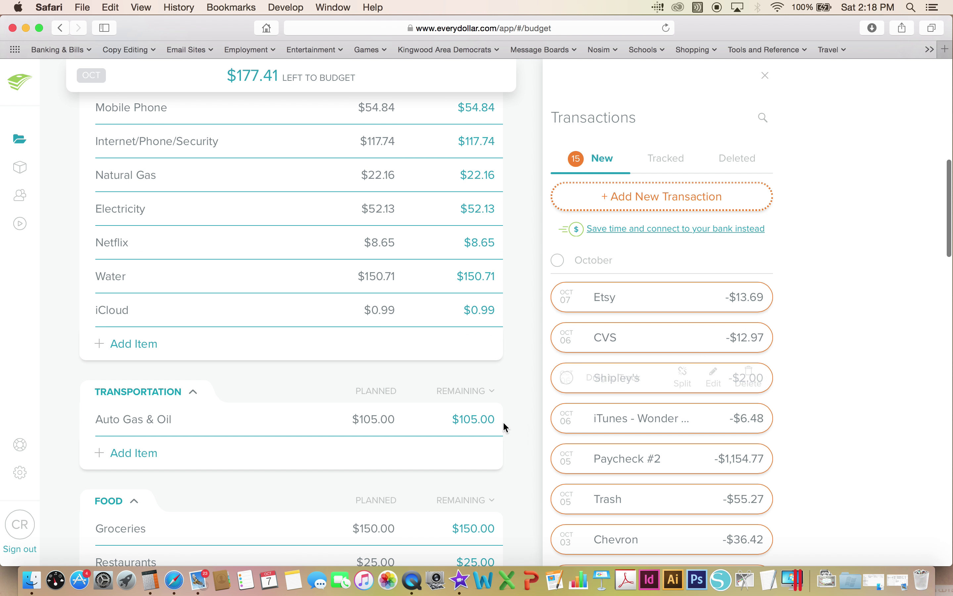
scroll(498, 422, up, 13)
scroll(623, 408, down, 10)
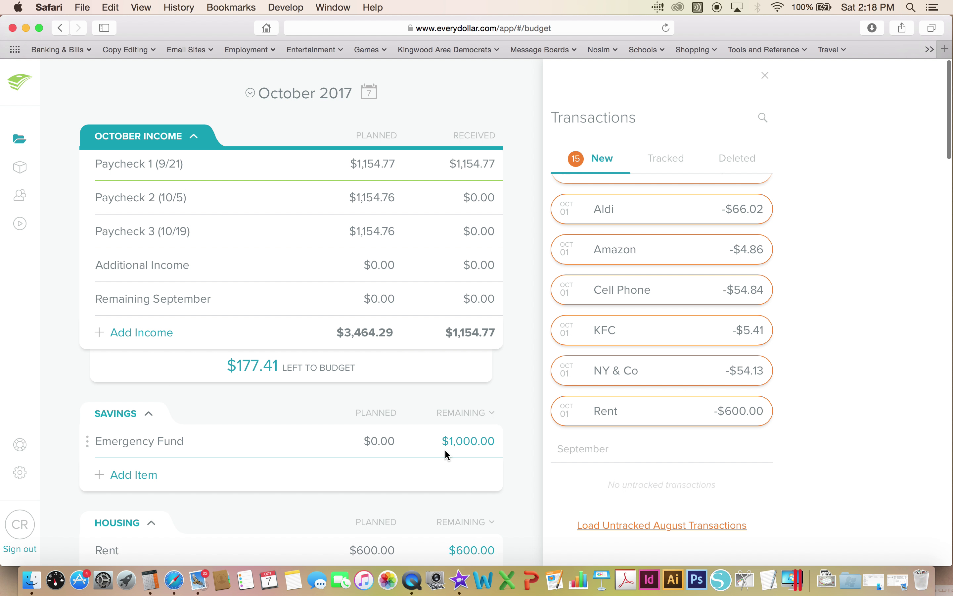
scroll(445, 451, down, 3)
scroll(446, 453, down, 2)
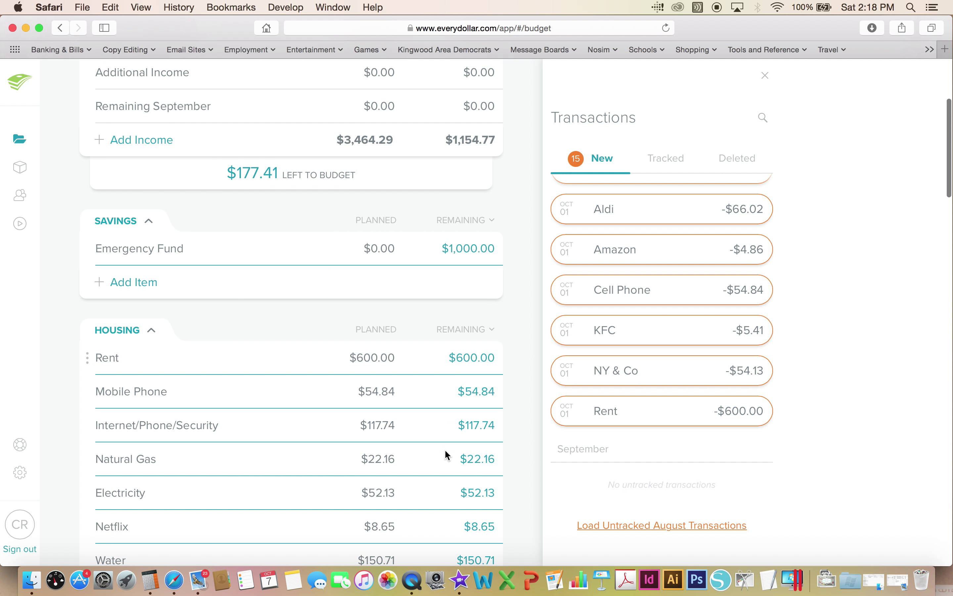
Step: Track the Rent transaction under Rent and Cell Phone under Mobile Phone, leaving both at $0.00
mouse_move(641, 420)
drag(641, 420, 376, 370)
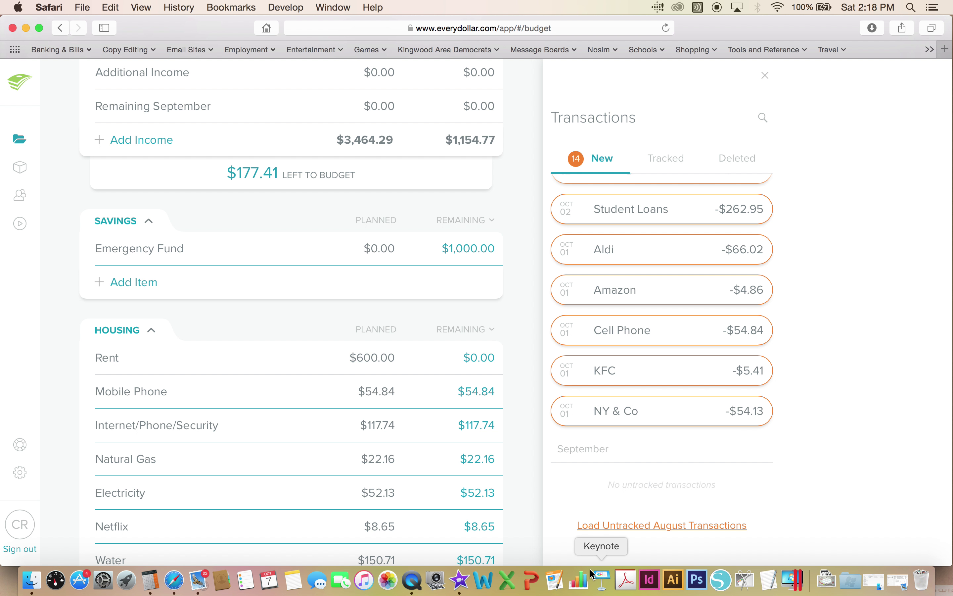
drag(619, 329, 363, 395)
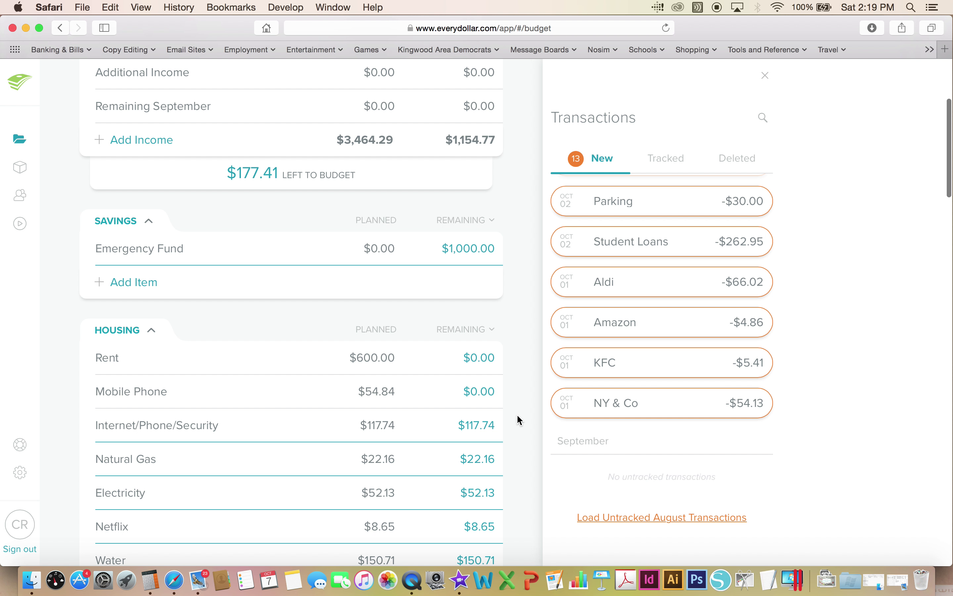
scroll(516, 414, down, 1)
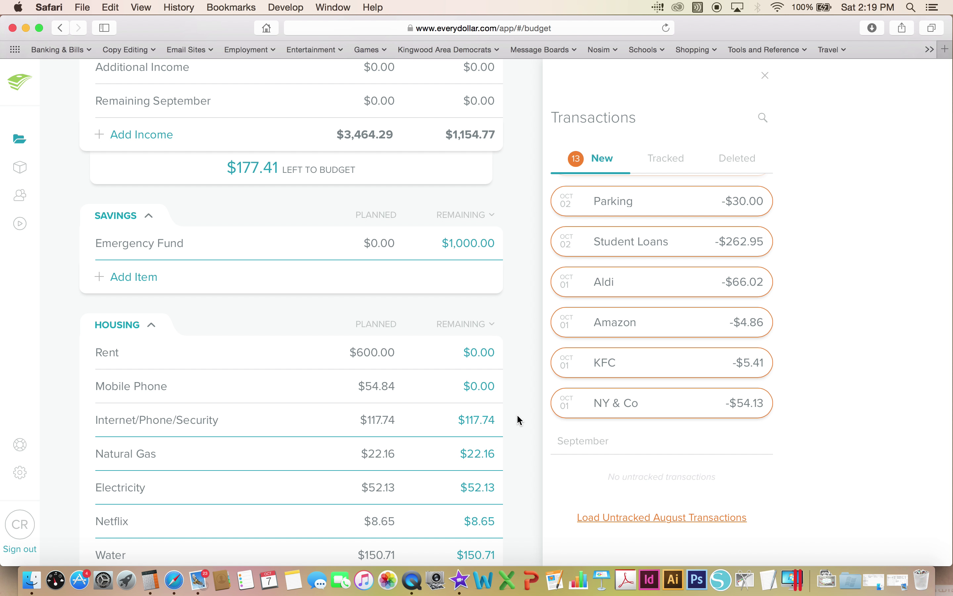
Step: Track the NY & Co purchase under Lifestyle Clothing and the KFC purchase under Food Restaurants
scroll(518, 416, down, 5)
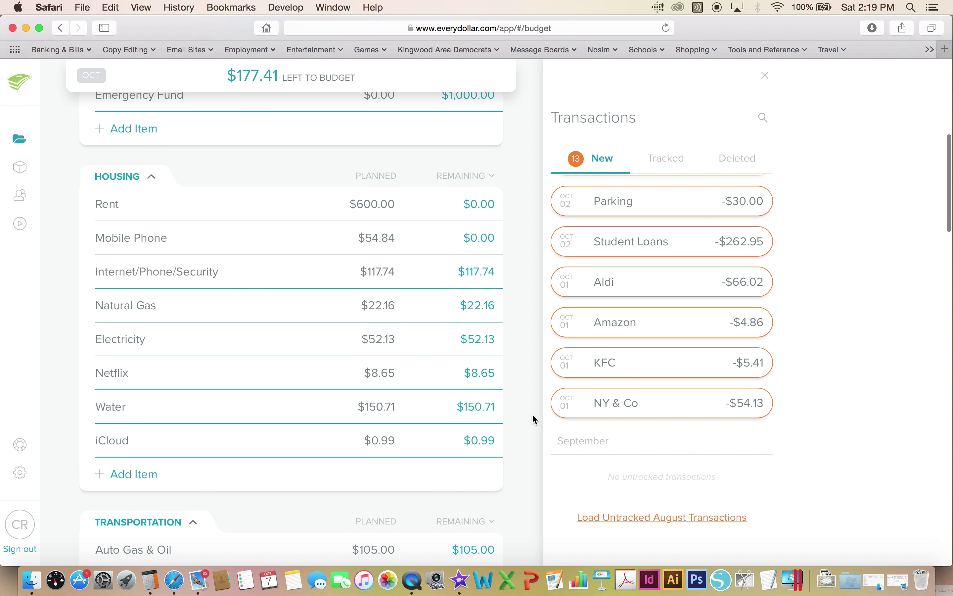
scroll(533, 415, down, 15)
scroll(532, 414, down, 5)
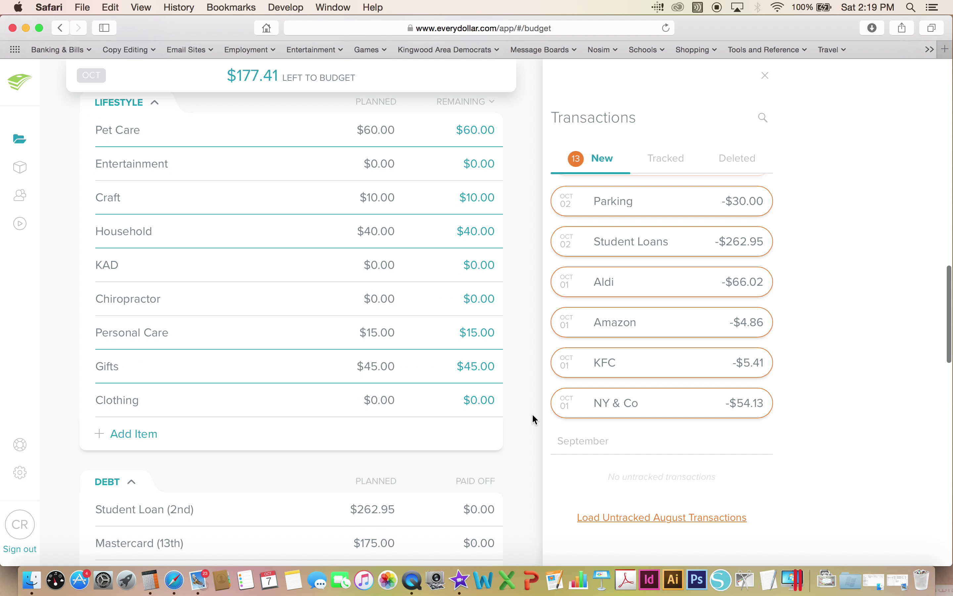
drag(598, 415, 364, 406)
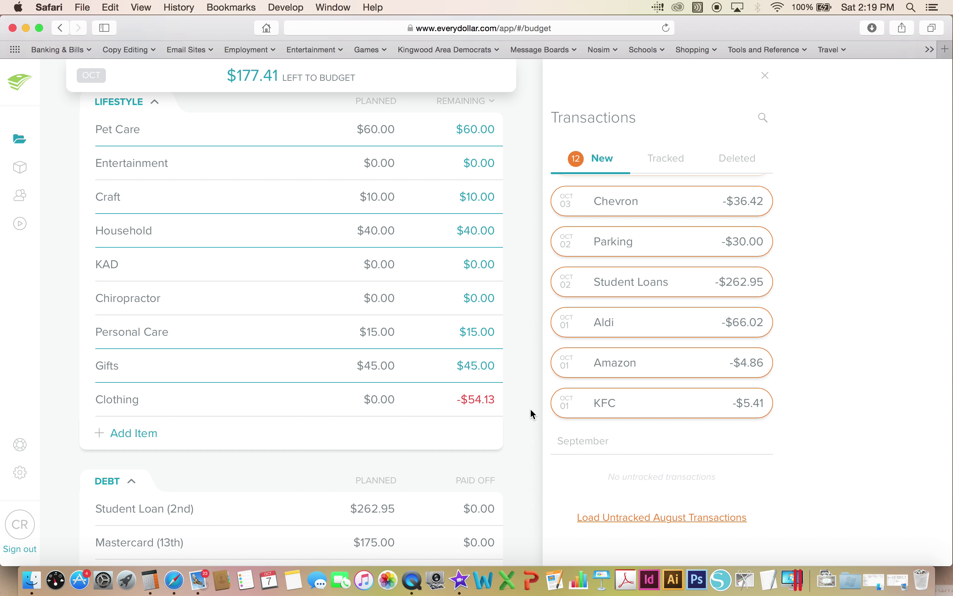
scroll(530, 408, up, 6)
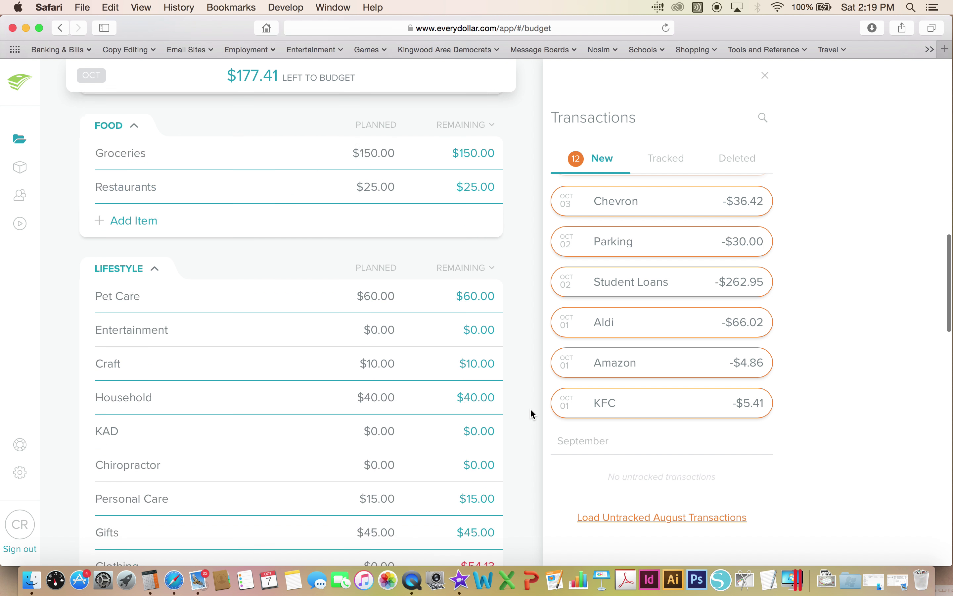
drag(604, 409, 365, 248)
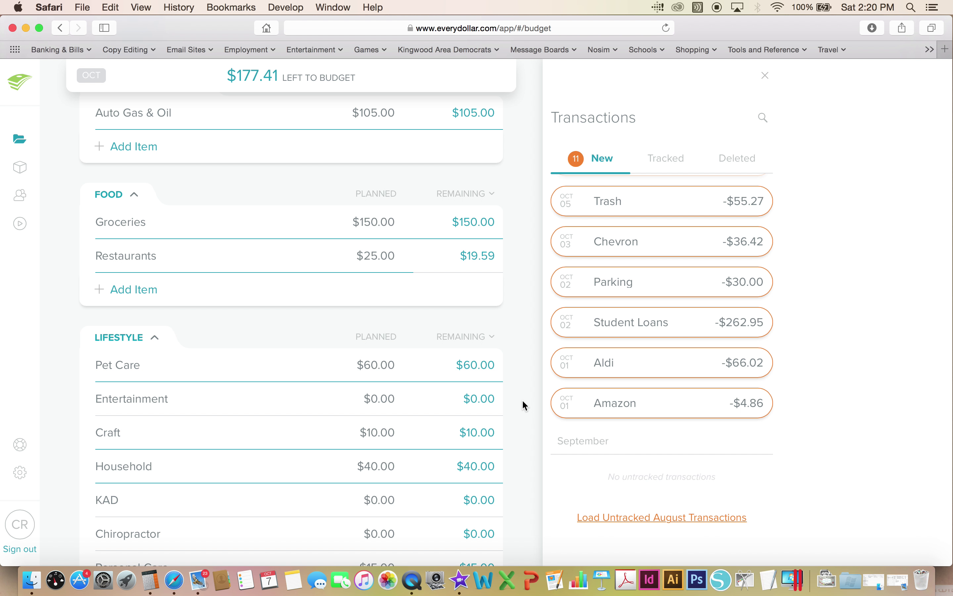
Step: Open the $66.02 Aldi expense for editing
drag(615, 377, 598, 366)
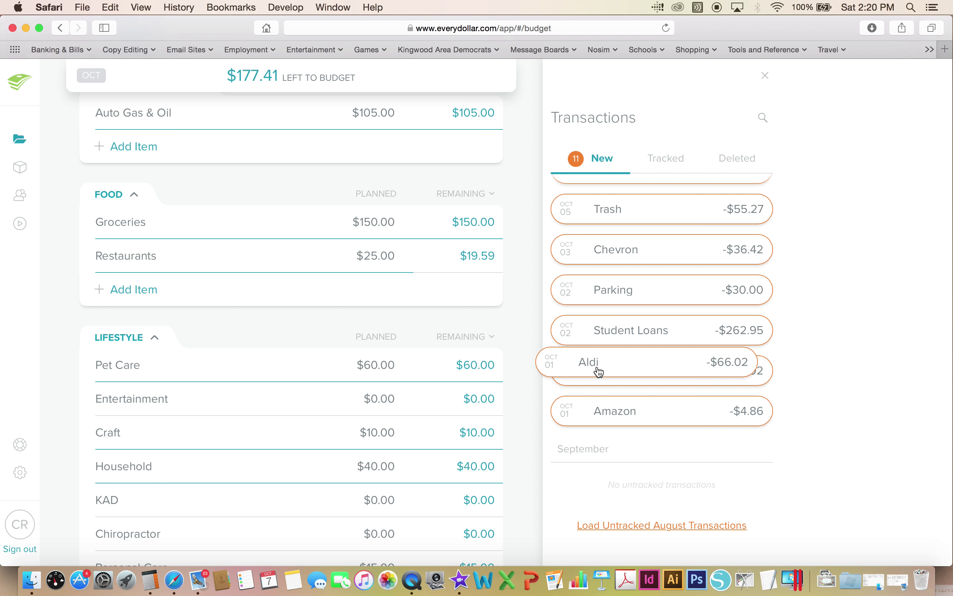
scroll(532, 397, down, 4)
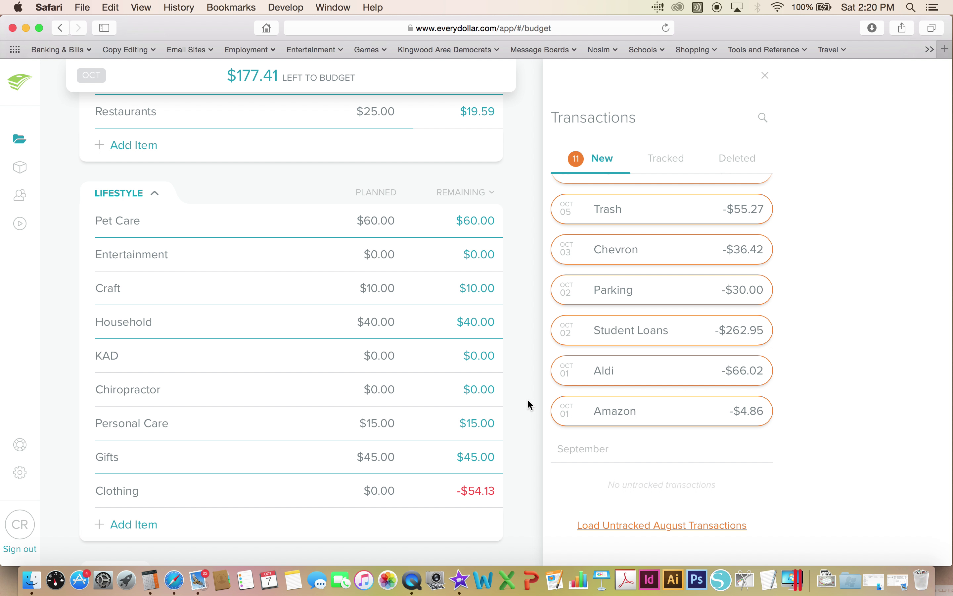
scroll(528, 404, down, 4)
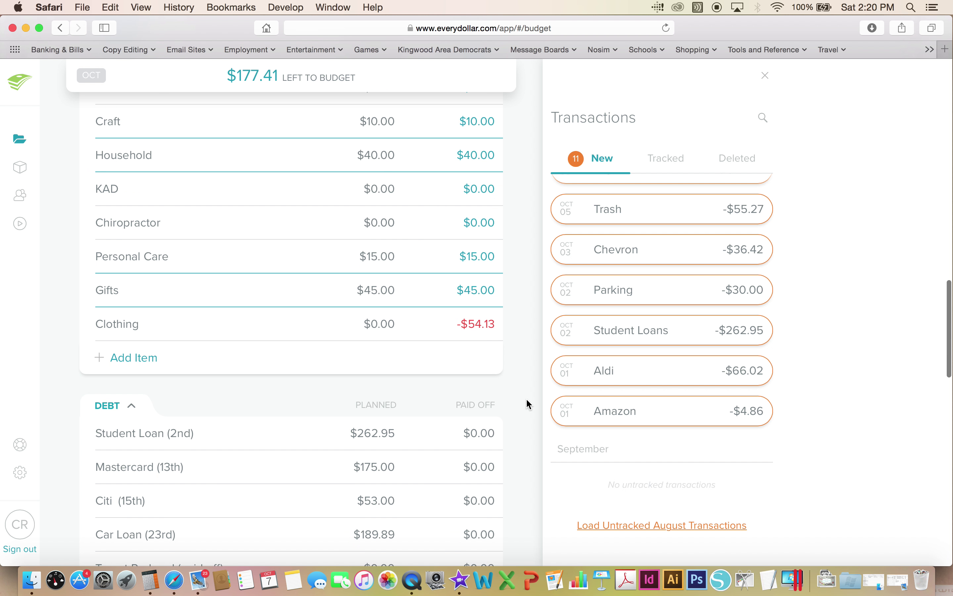
scroll(529, 404, up, 8)
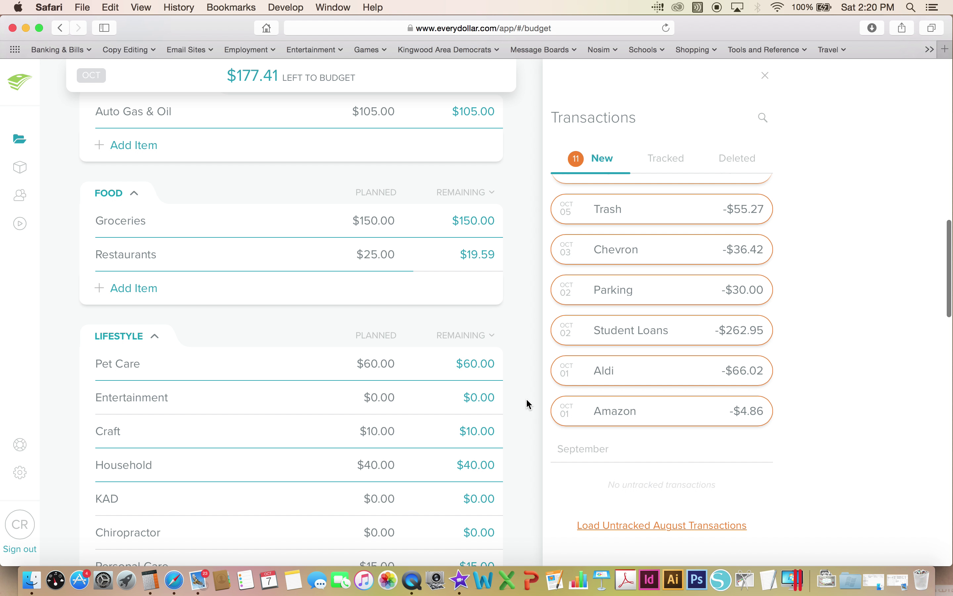
mouse_move(608, 374)
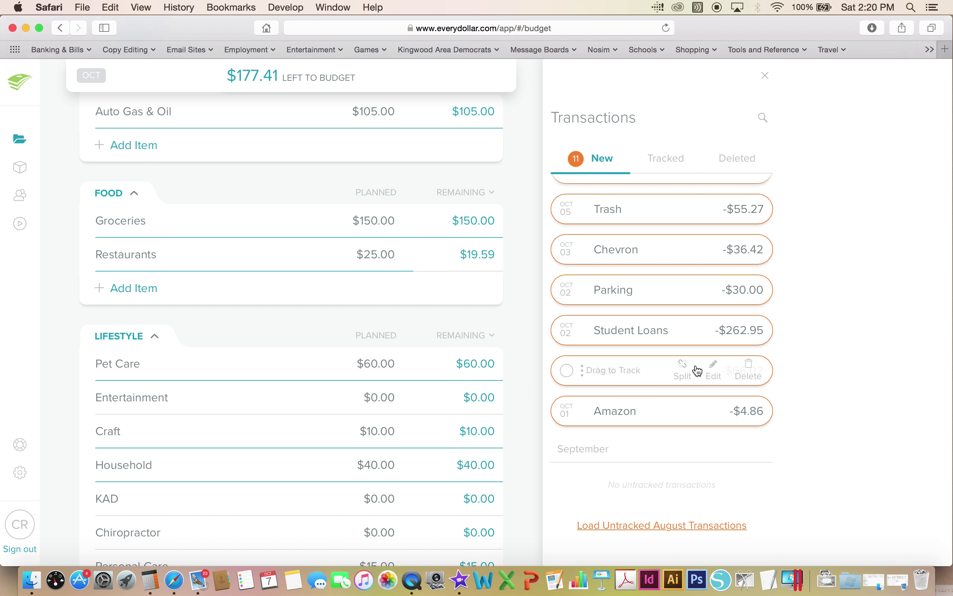
click(713, 369)
Step: Split the Aldi expense between the Groceries and Household budget items
click(358, 331)
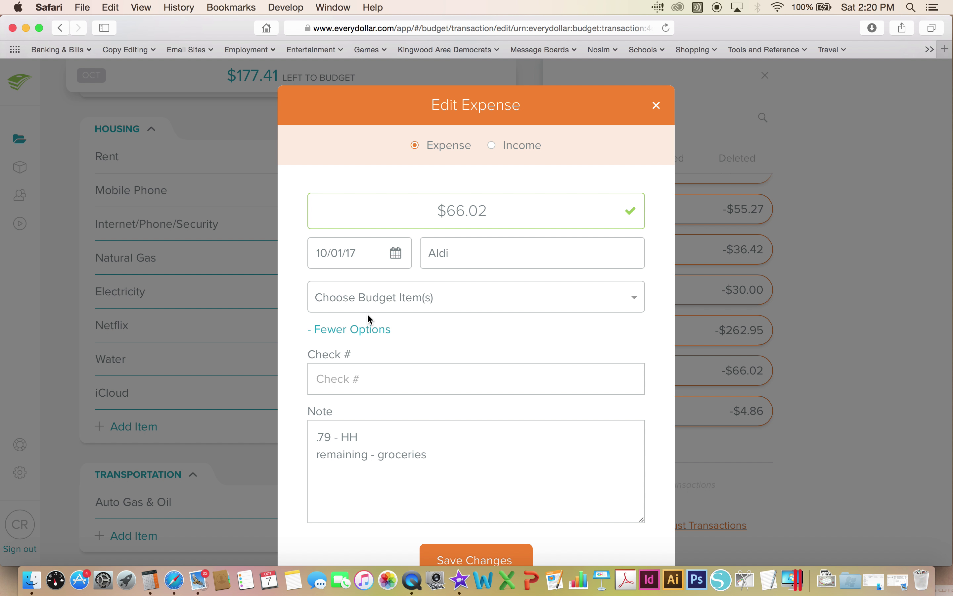
click(375, 296)
text(gro)
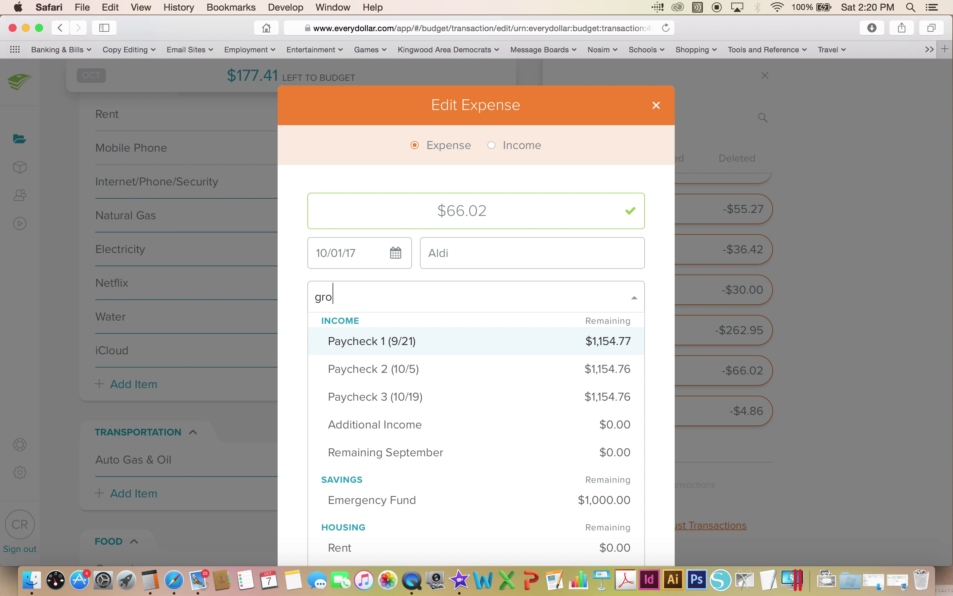
text(c)
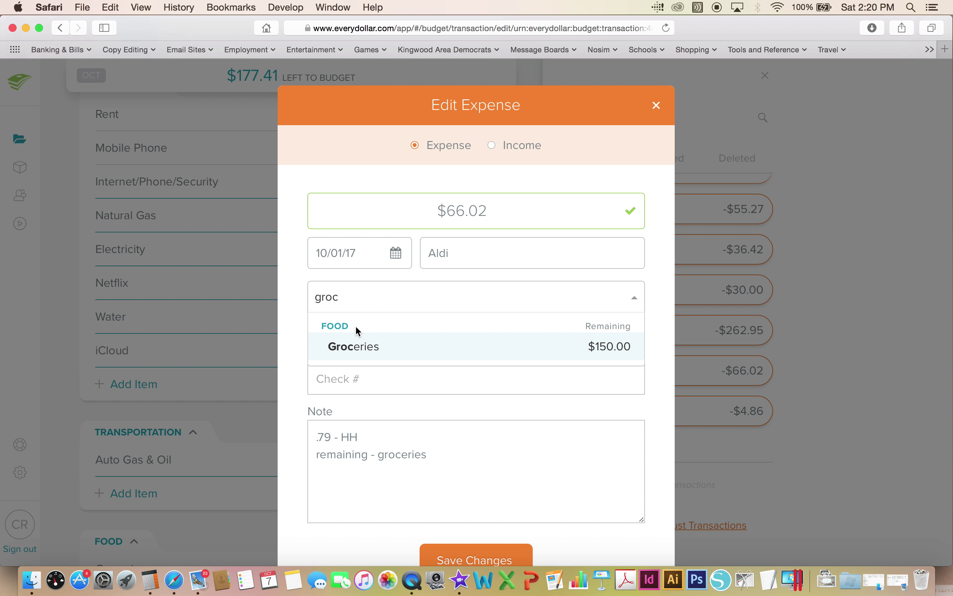
click(349, 347)
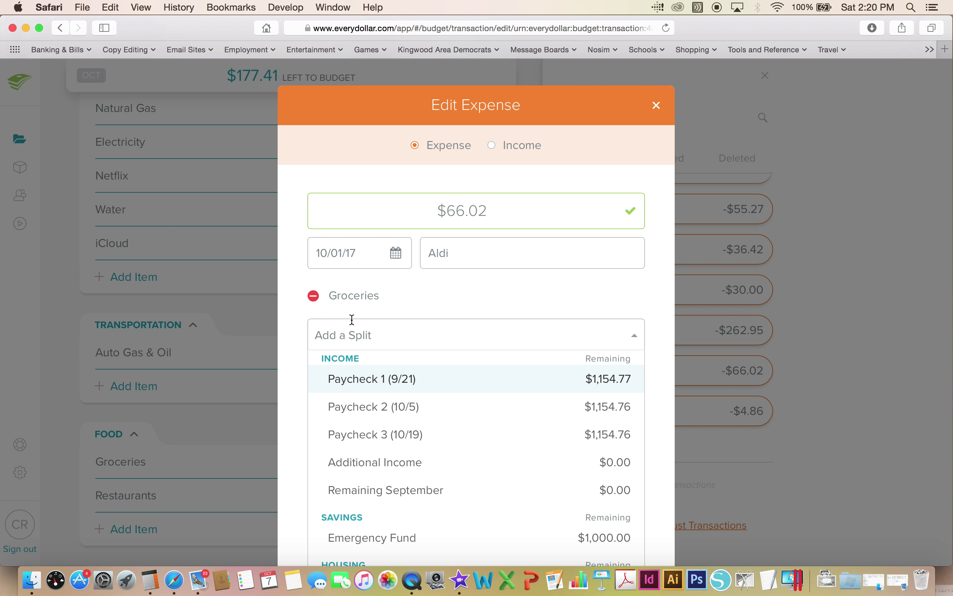
text(hou)
click(353, 385)
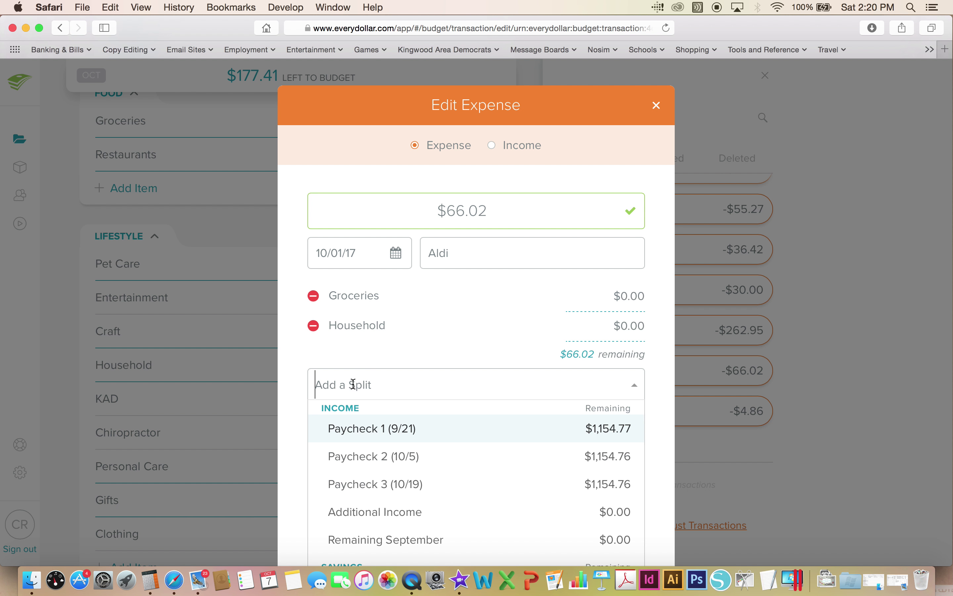
click(538, 326)
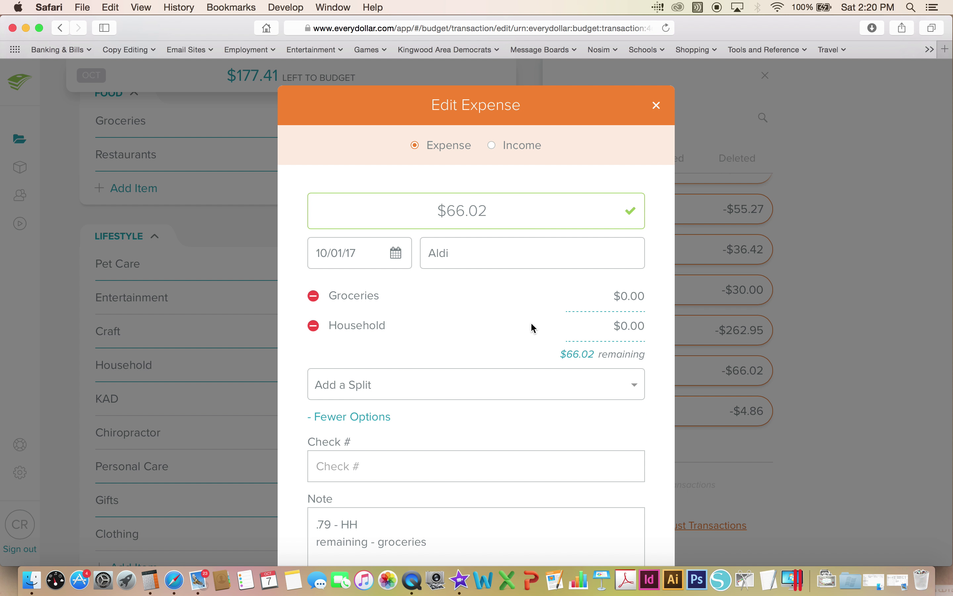
Step: Set the split to $0.79 Household and $65.23 Groceries, then track the expense
click(619, 328)
text(.79)
click(500, 331)
click(615, 296)
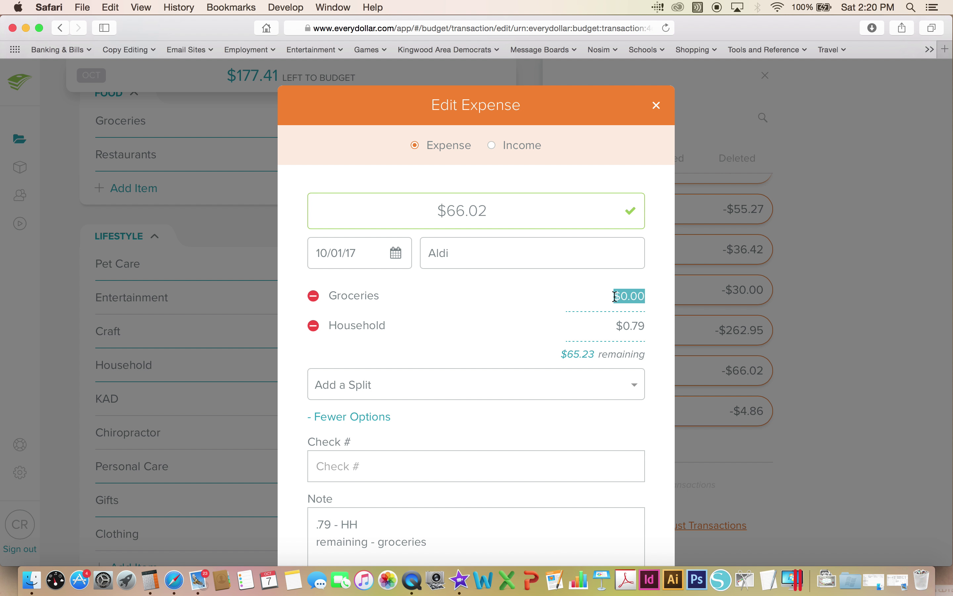
text(65.23)
click(523, 325)
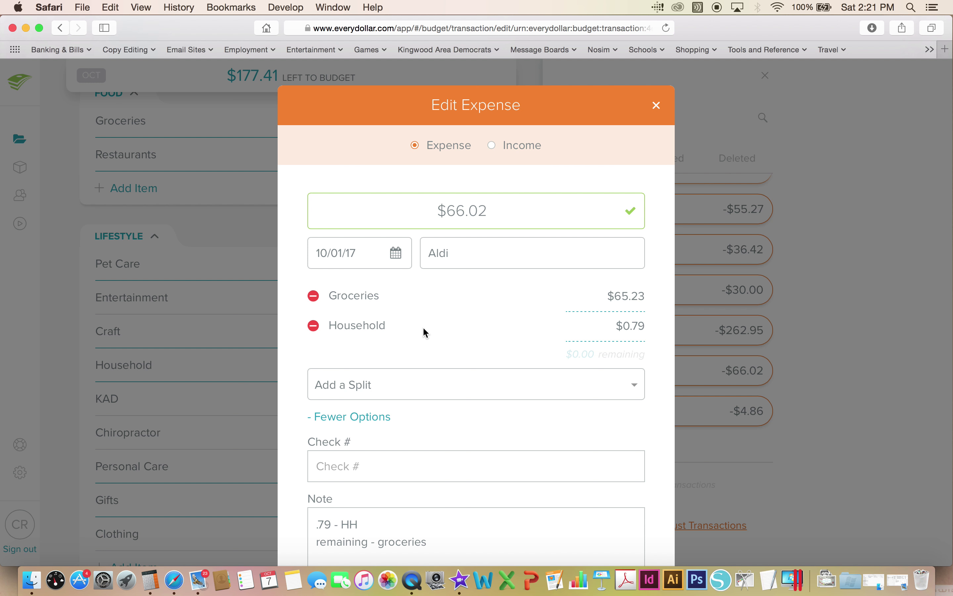
scroll(425, 333, down, 5)
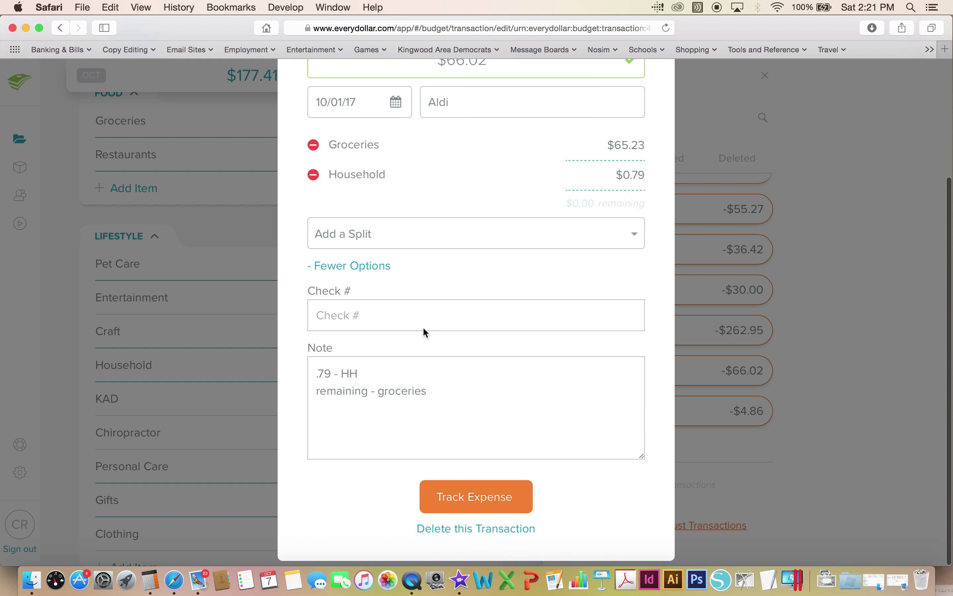
click(465, 503)
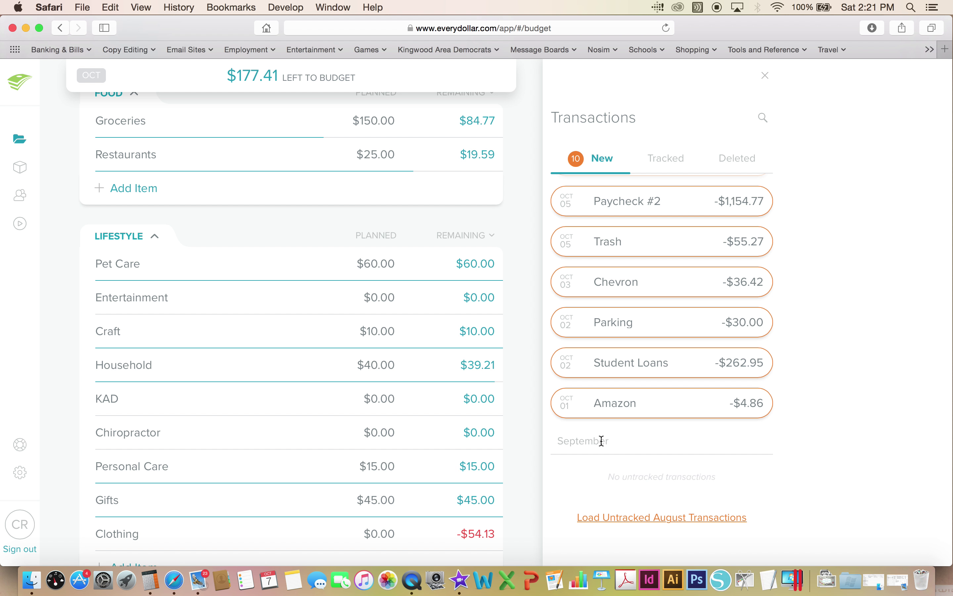
Step: Track the $4.86 Amazon purchase under Entertainment and the $262.95 Student Loans payment under Student Loan (2nd)
mouse_move(640, 427)
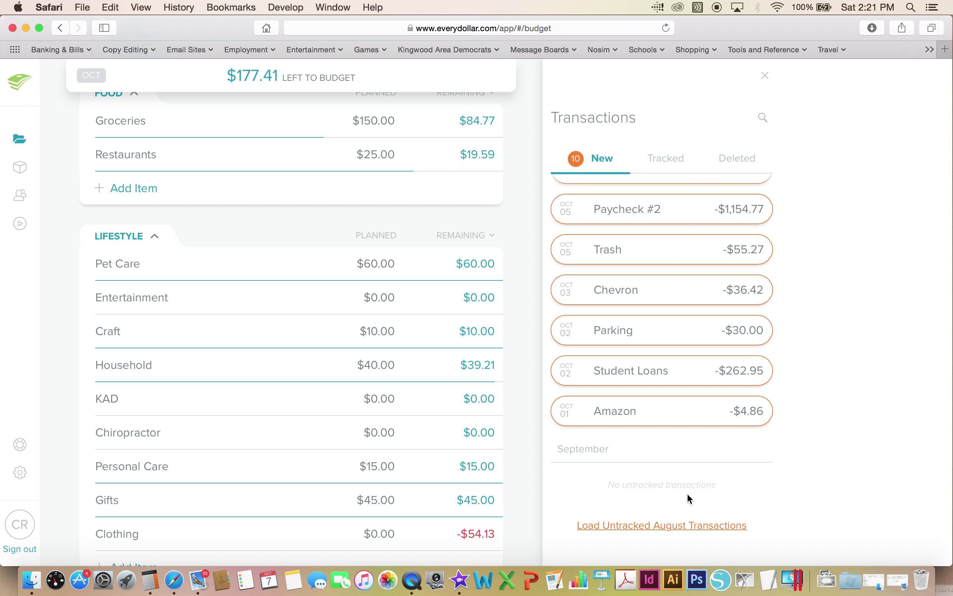
mouse_move(637, 426)
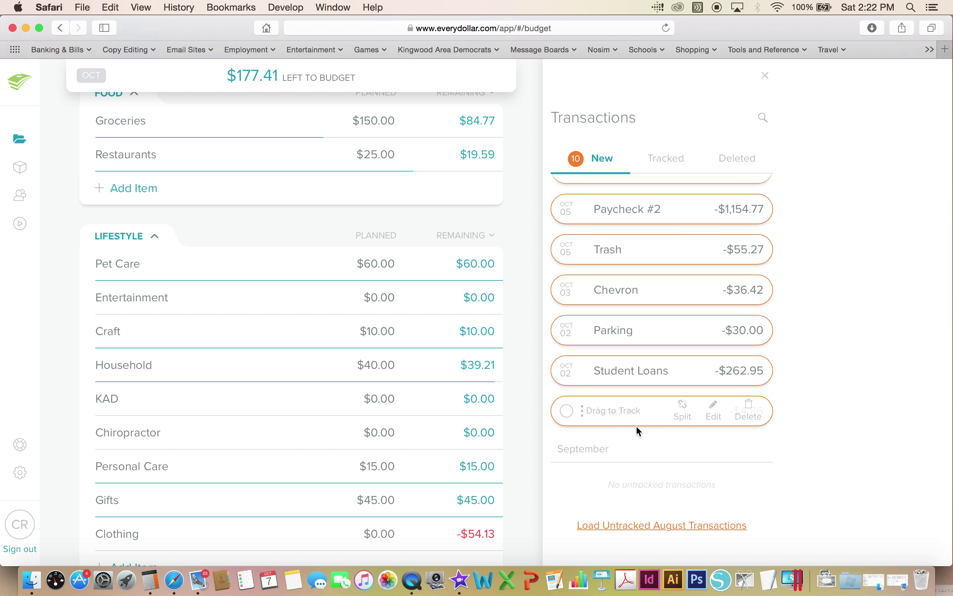
drag(617, 412, 382, 301)
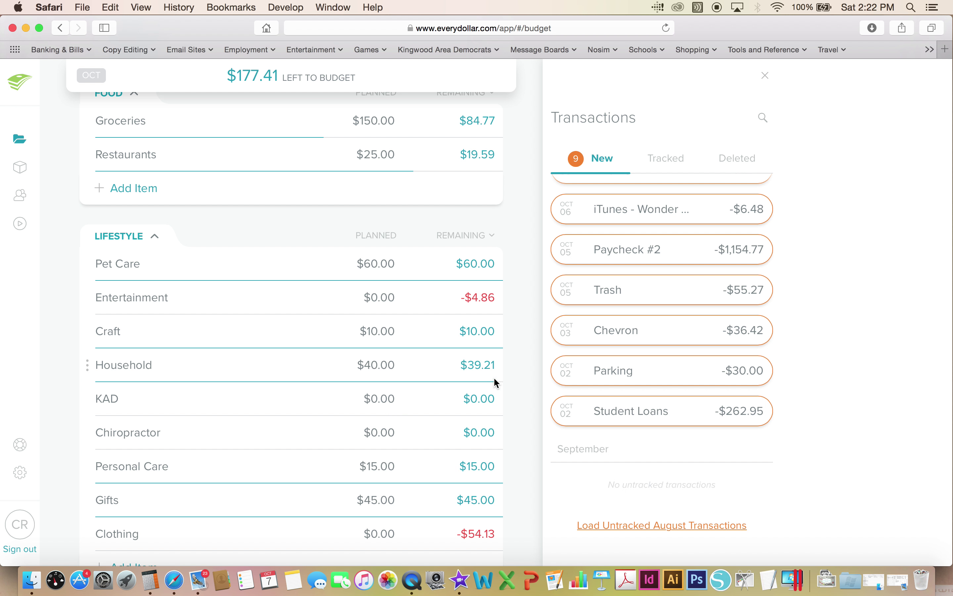
scroll(519, 362, down, 10)
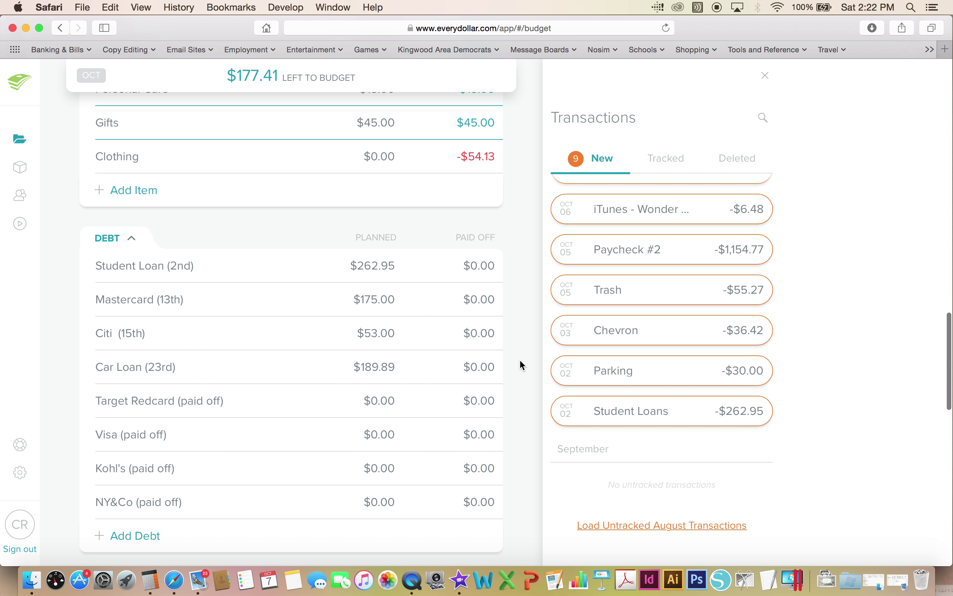
drag(615, 414, 419, 273)
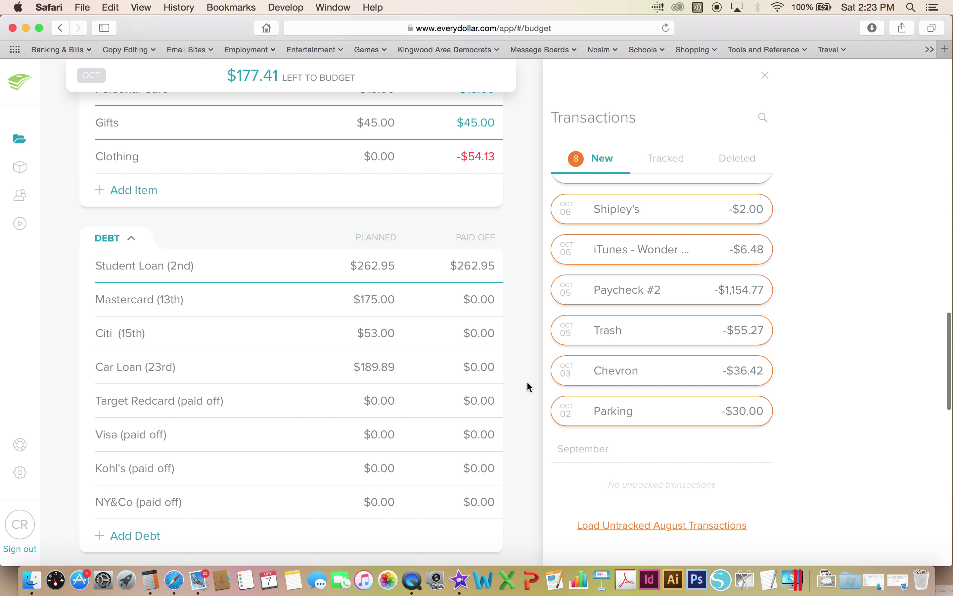
scroll(527, 381, down, 5)
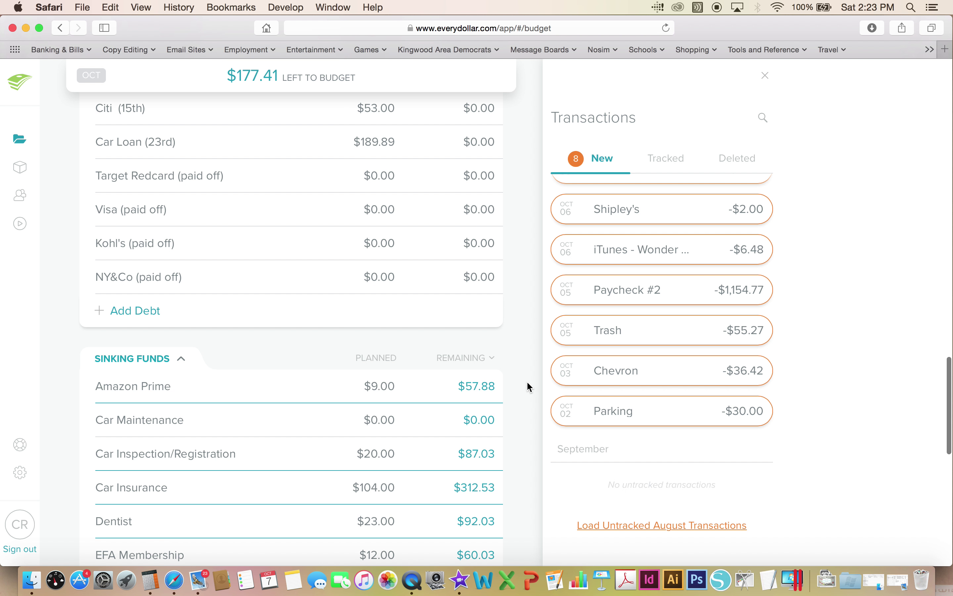
scroll(527, 381, up, 10)
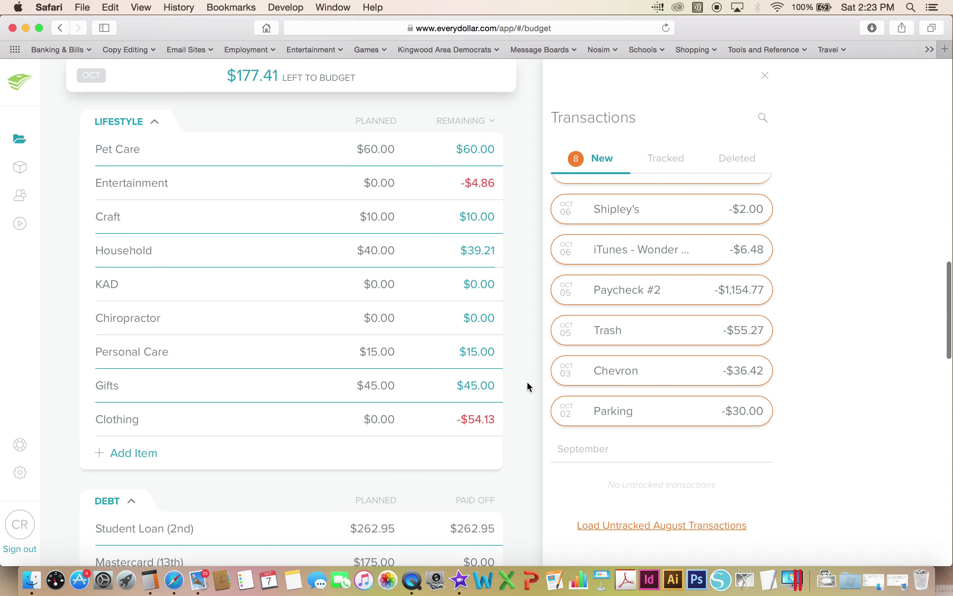
scroll(527, 381, up, 3)
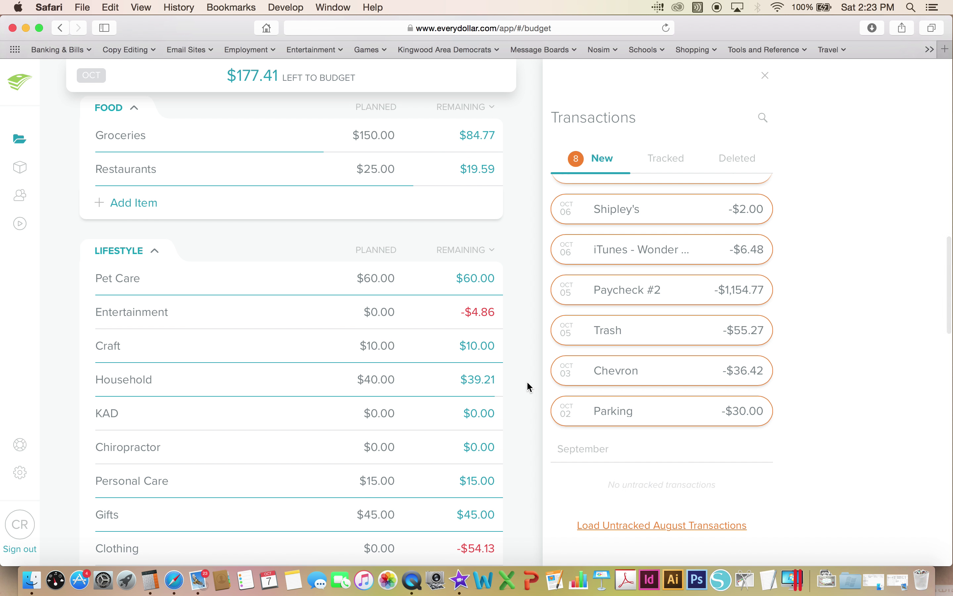
scroll(528, 383, up, 6)
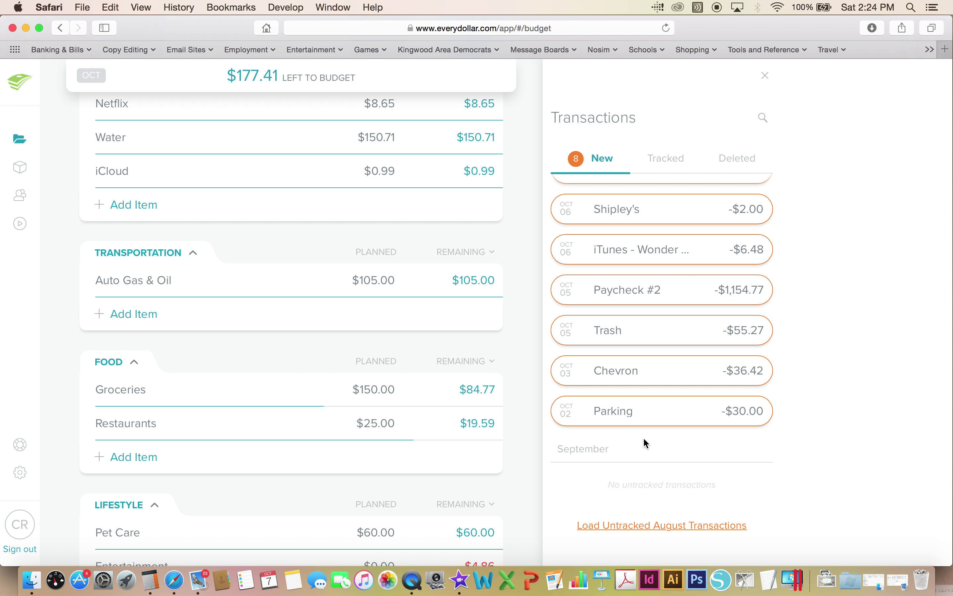
Step: Track Parking -$30.00 and Chevron -$36.42 under Auto Gas & Oil, leaving $38.58
mouse_move(631, 429)
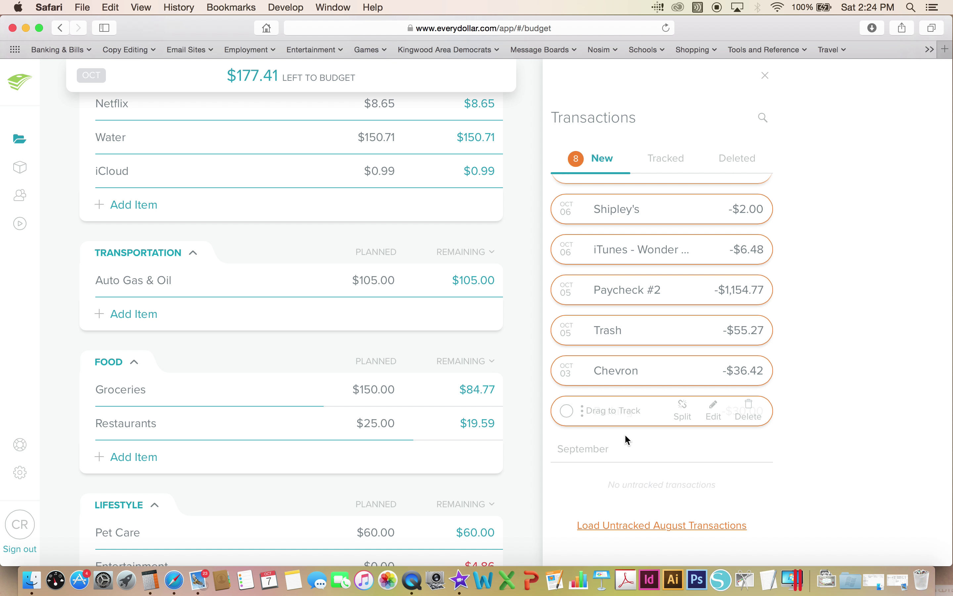
click(619, 419)
drag(620, 418, 244, 279)
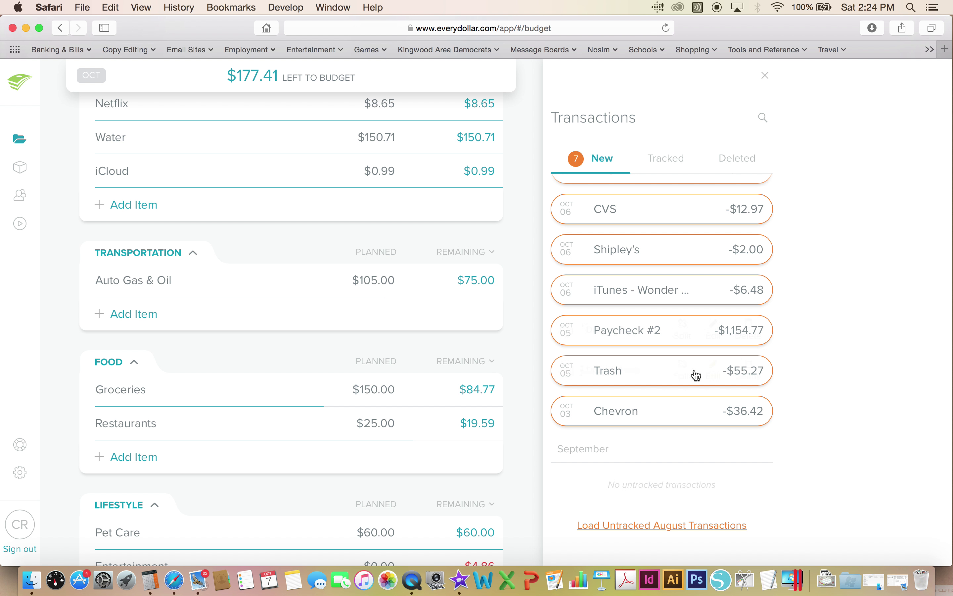
drag(615, 415, 338, 282)
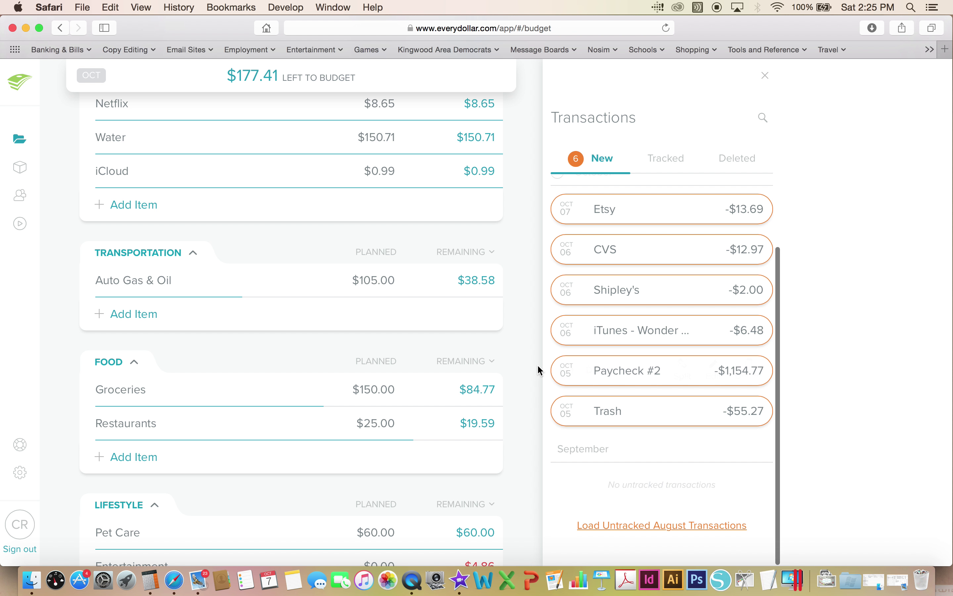
click(160, 283)
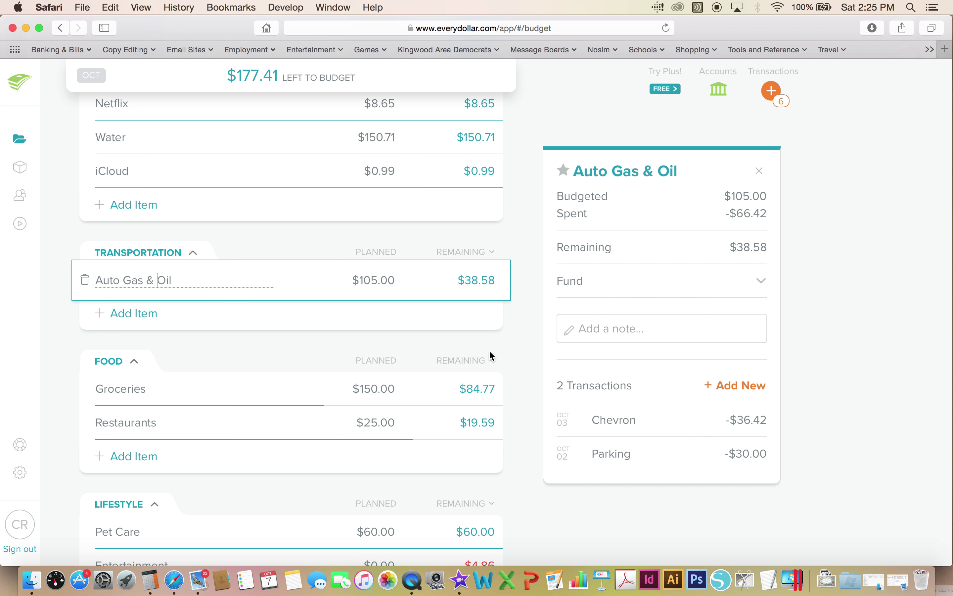
Step: Close the Auto Gas & Oil details and bring back the new transactions list
click(534, 314)
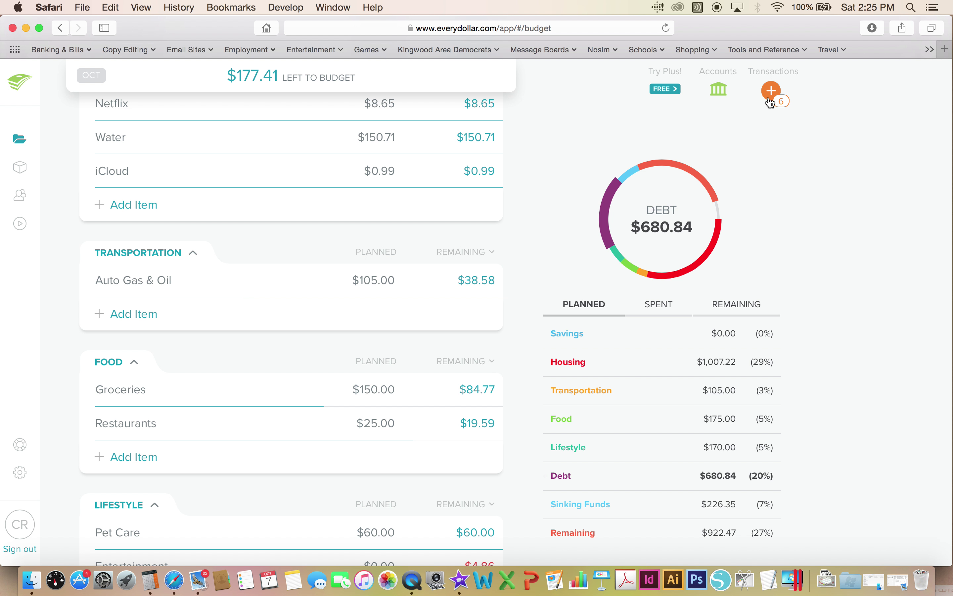
click(771, 91)
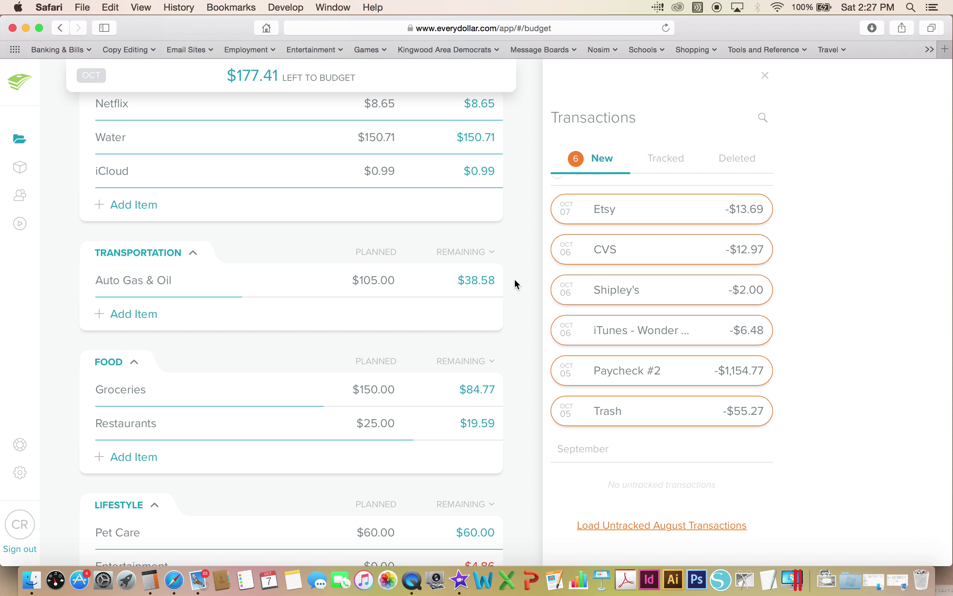
Step: Assign the Trash -$55.27 transaction to the Trash sinking fund, leaving $20.76 remaining
scroll(517, 284, down, 15)
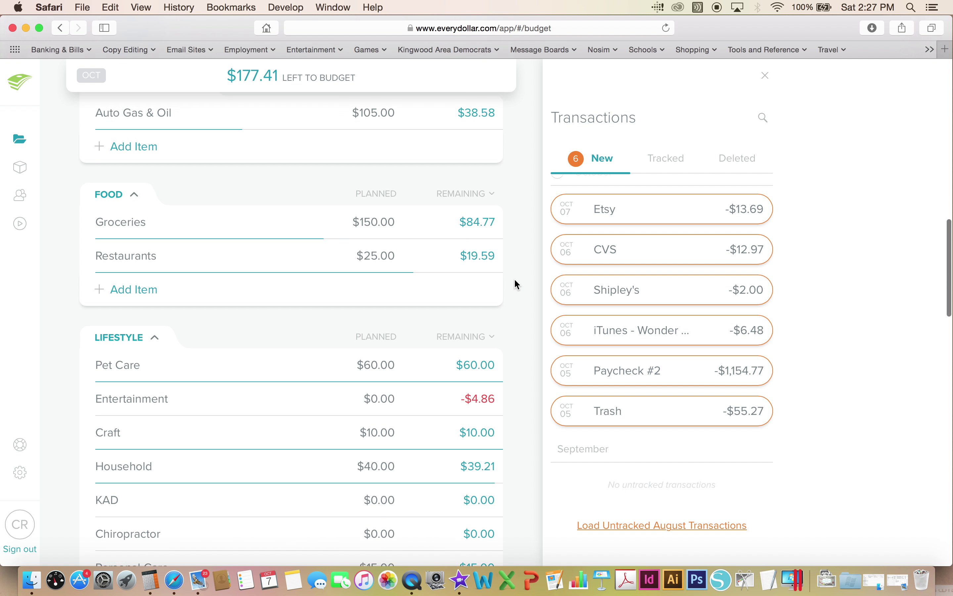
scroll(518, 284, down, 10)
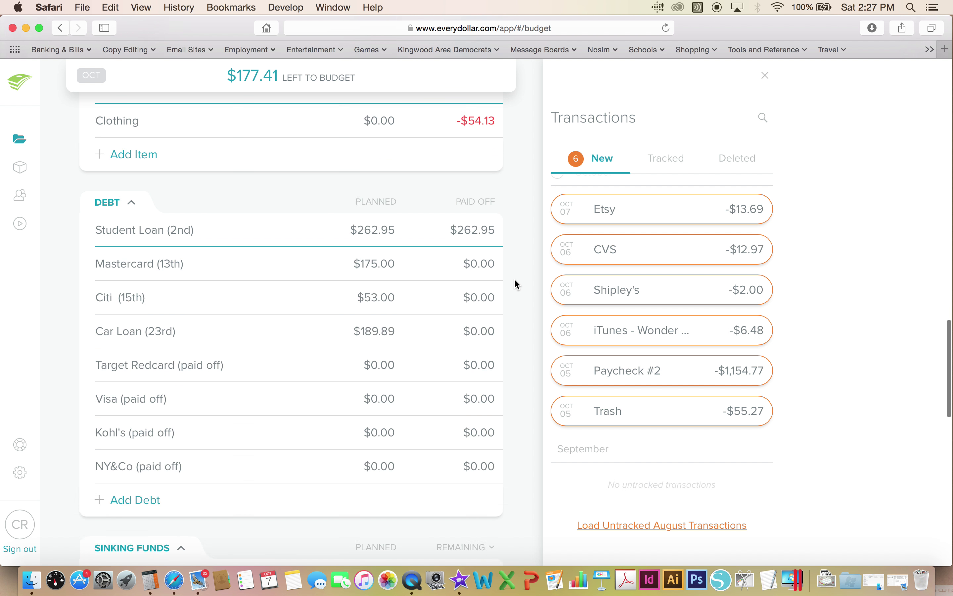
scroll(518, 281, down, 2)
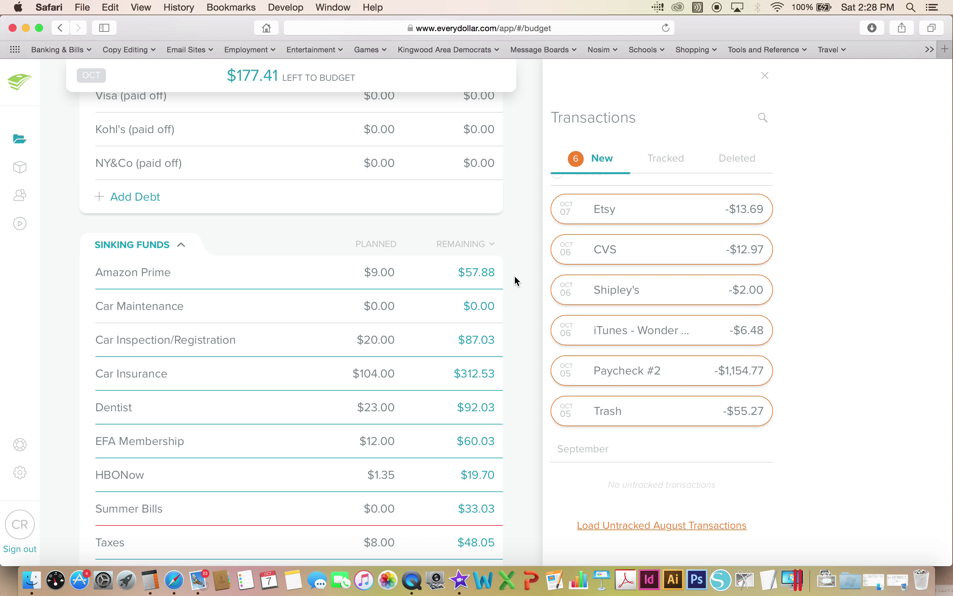
scroll(514, 277, down, 1)
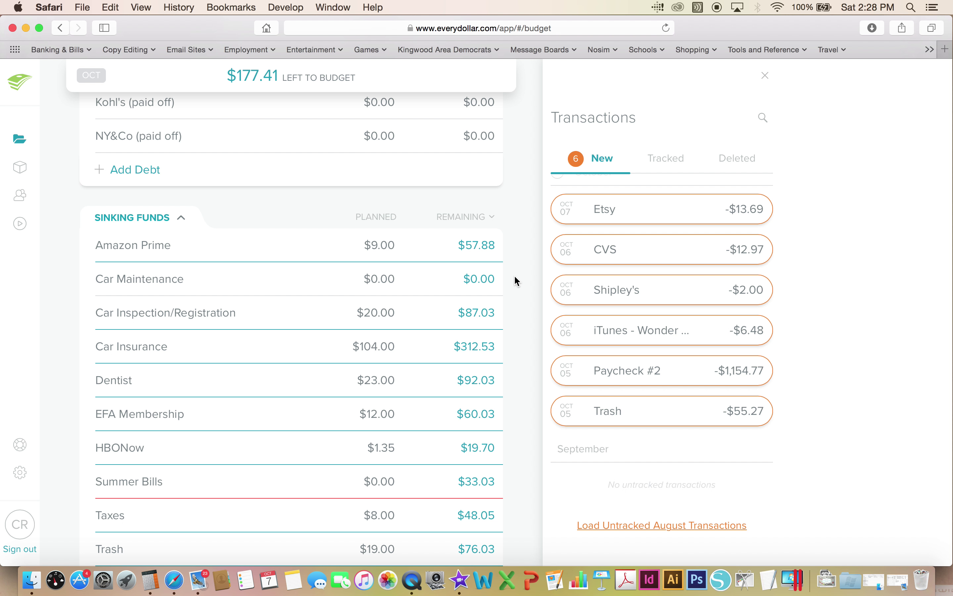
scroll(515, 277, down, 2)
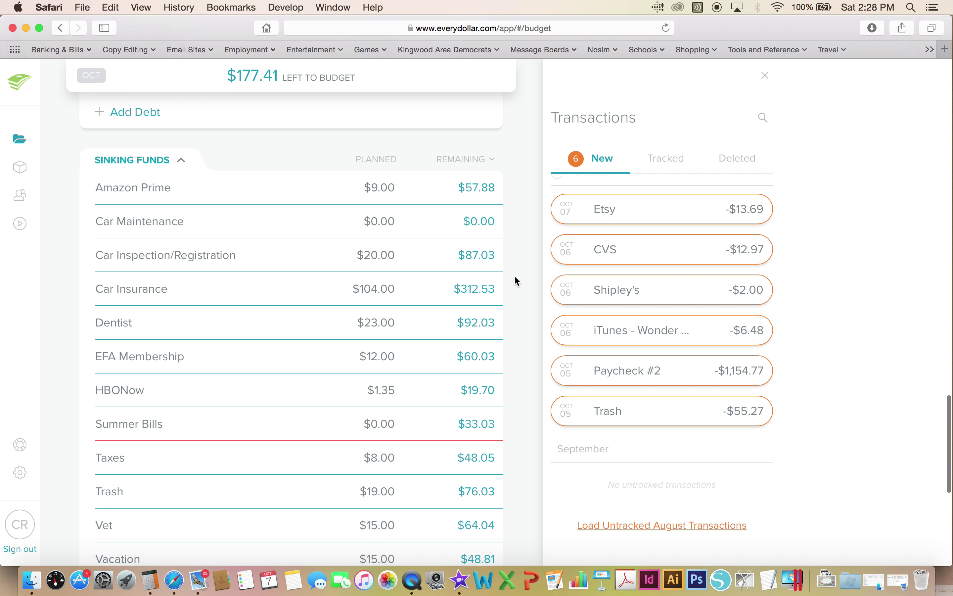
scroll(514, 275, down, 3)
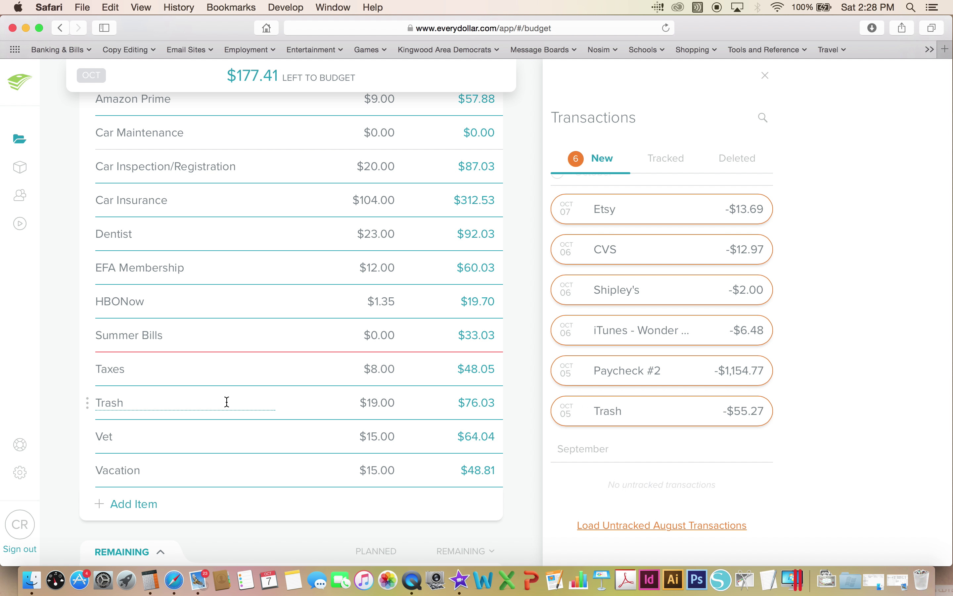
drag(591, 414, 329, 414)
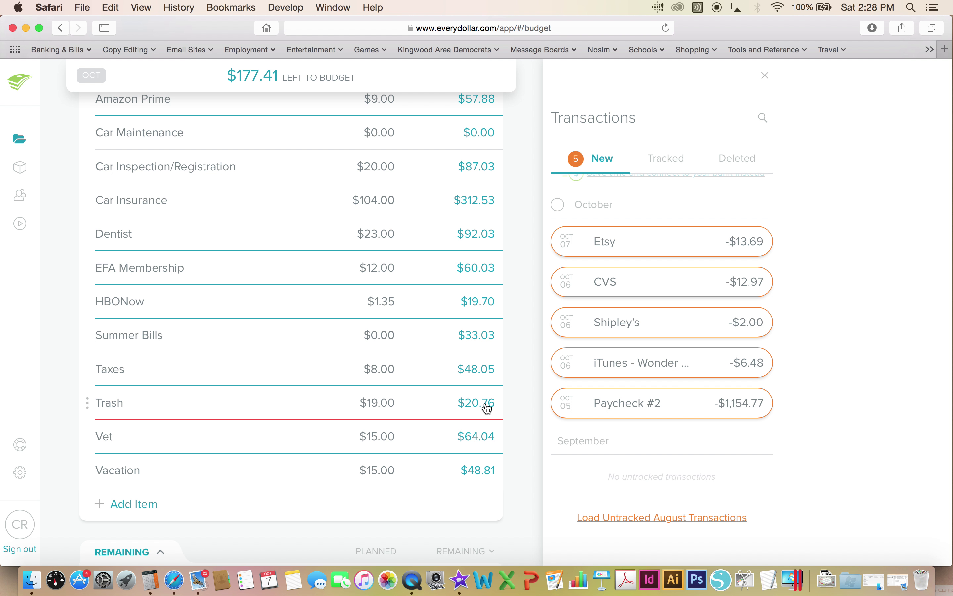
Step: Track Paycheck #2 against Paycheck 2 (10/5), which shows -$1,154.77 received
scroll(533, 406, down, 1)
scroll(521, 390, up, 15)
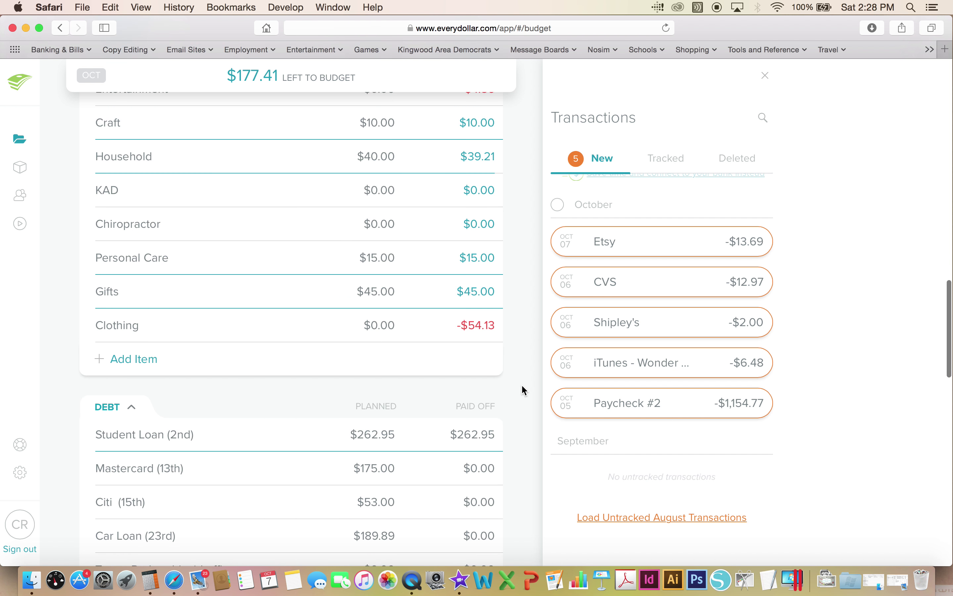
scroll(522, 390, up, 20)
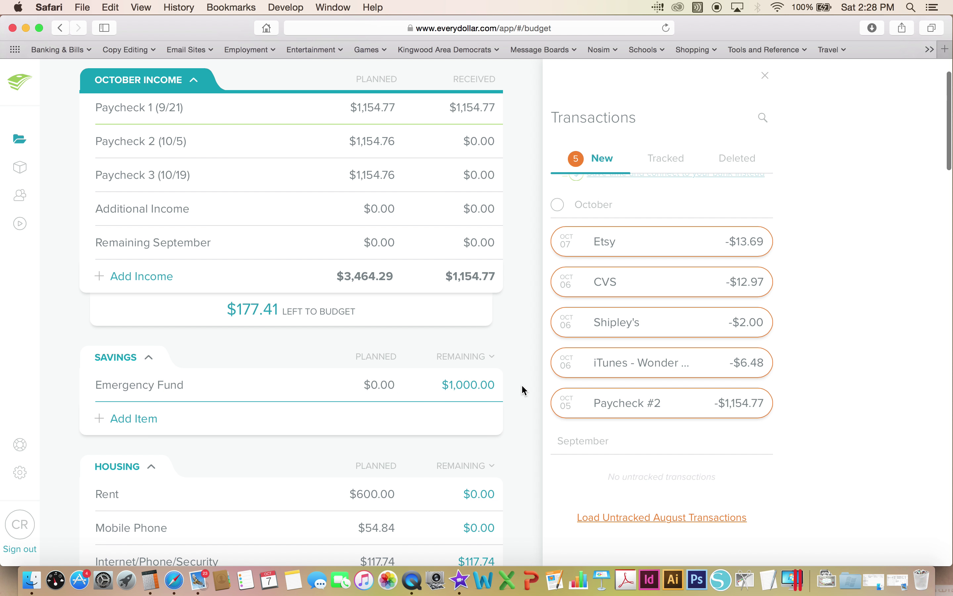
scroll(634, 330, up, 1)
drag(640, 413, 430, 139)
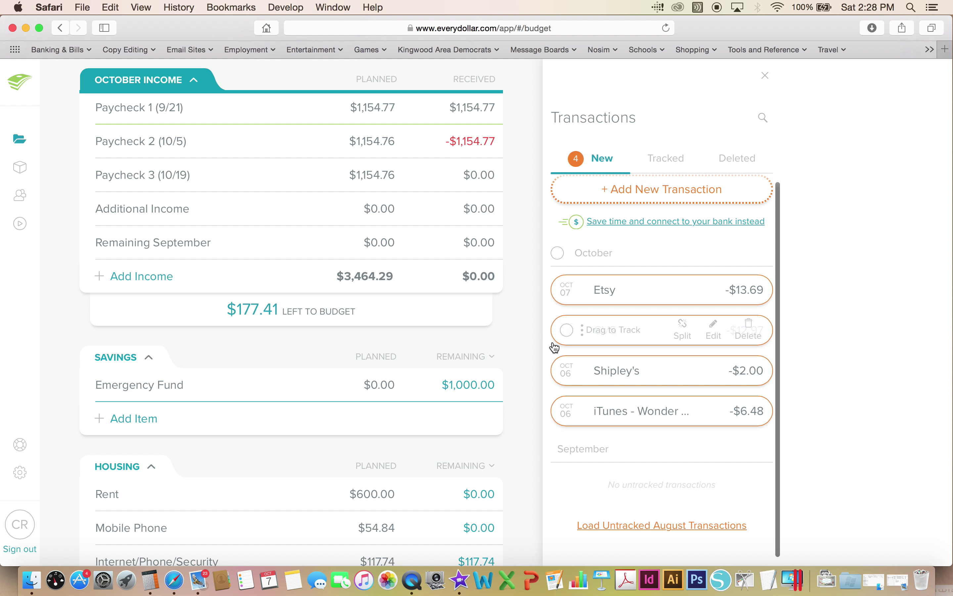
click(225, 136)
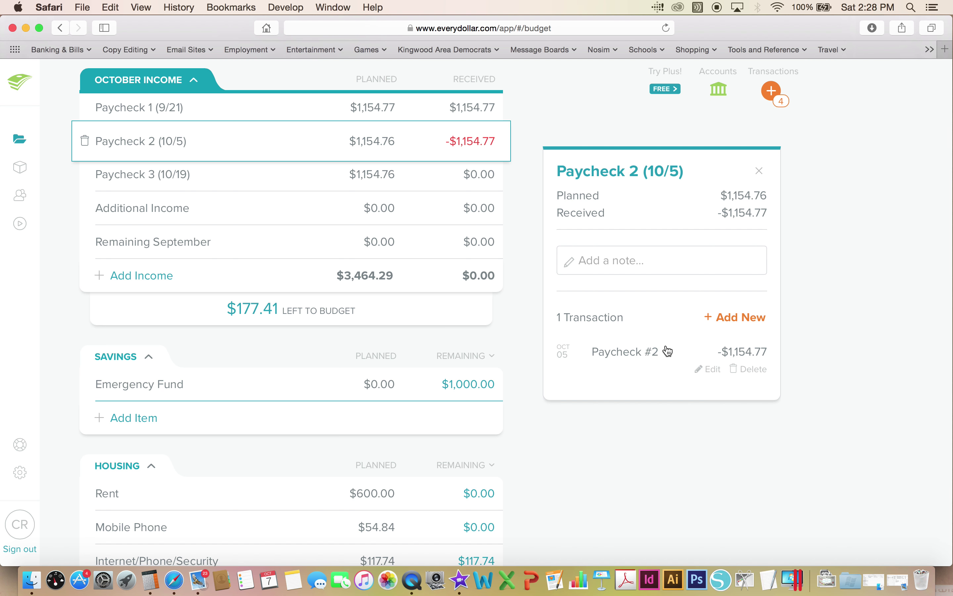
Step: Record Paycheck #2 as +$1,154.77 income, bringing October received income to $2,309.54
click(708, 368)
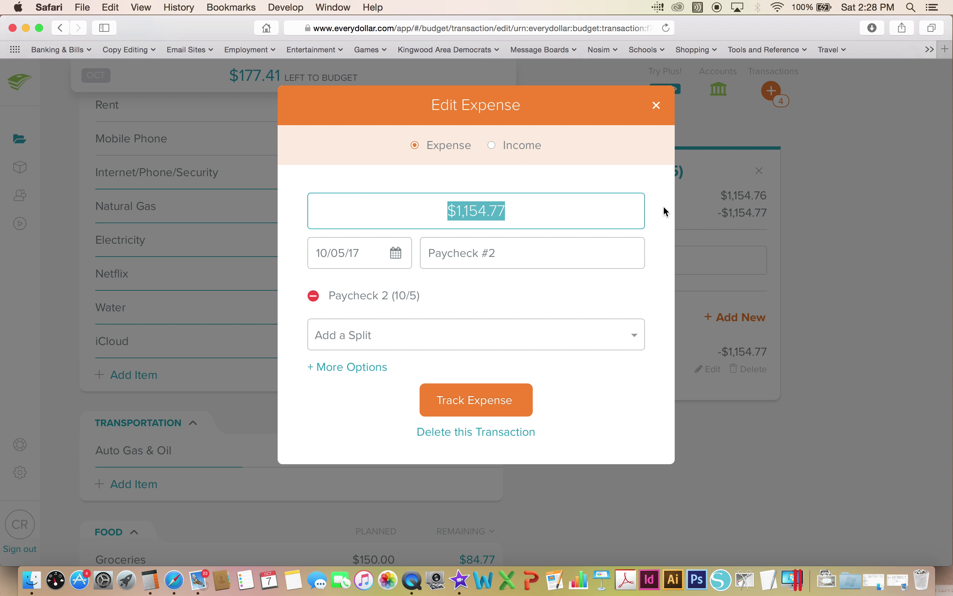
click(501, 151)
click(485, 398)
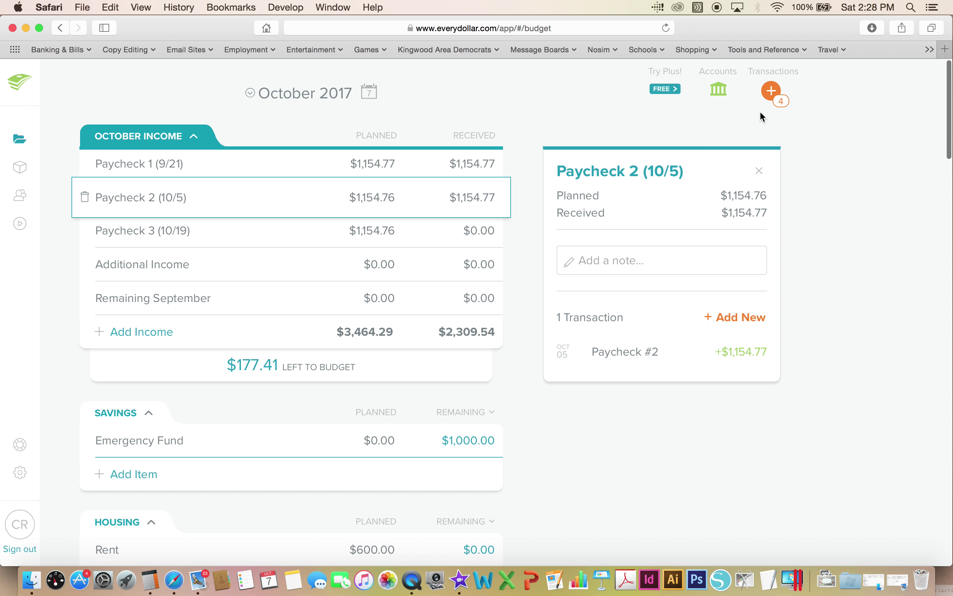
click(771, 91)
mouse_move(632, 426)
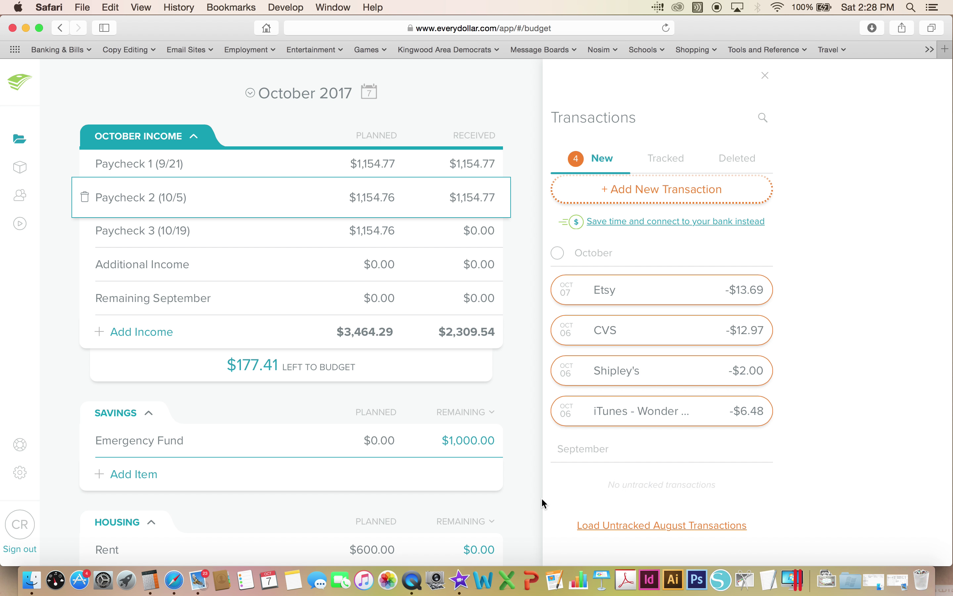
Step: Scroll the budget toward Food with the four untracked transactions listed alongside
scroll(527, 473, down, 5)
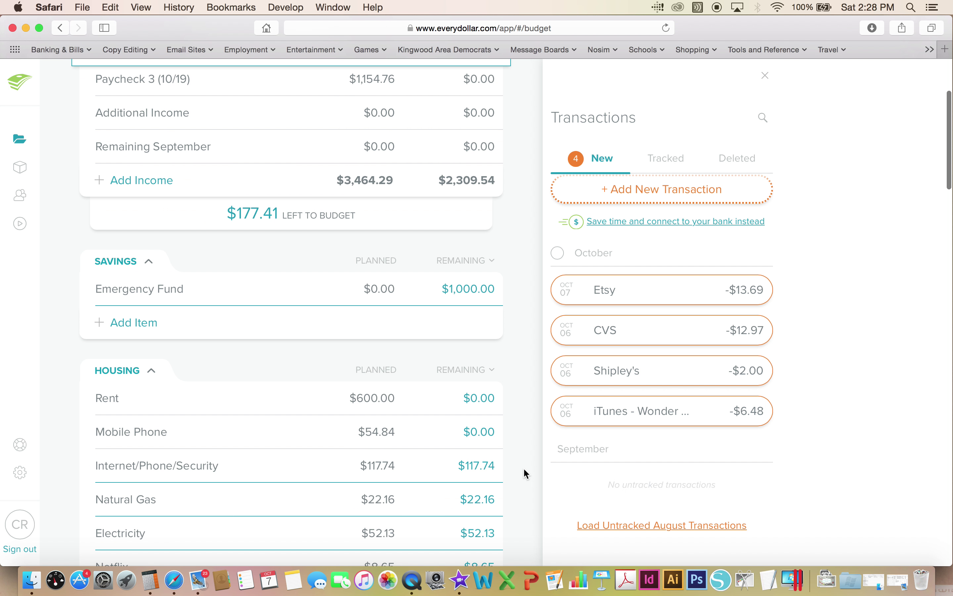
scroll(524, 468, down, 10)
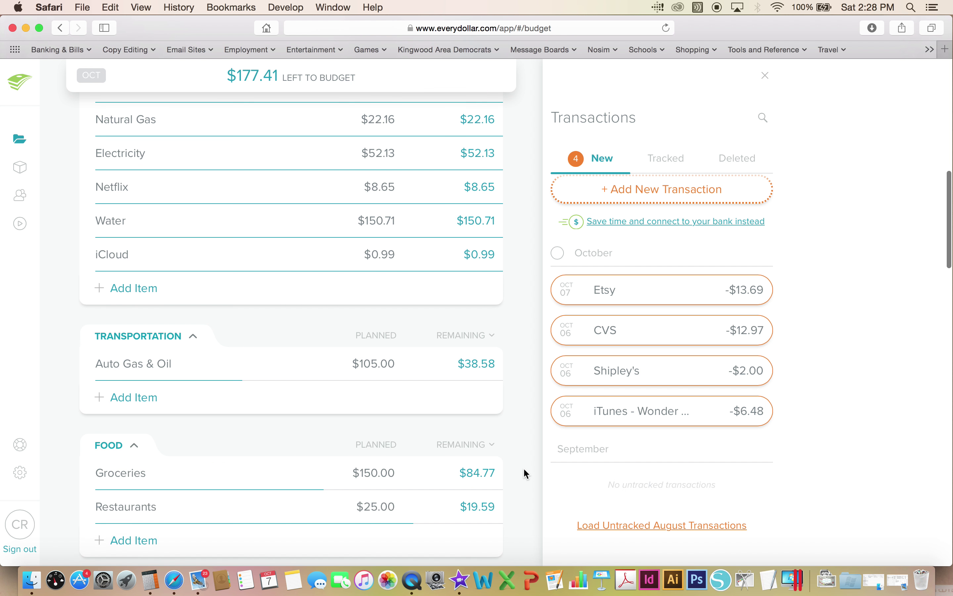
Step: Track the Shipley's -$2.00 transaction under Food's Restaurants line, leaving $17.59 remaining
scroll(523, 467, down, 4)
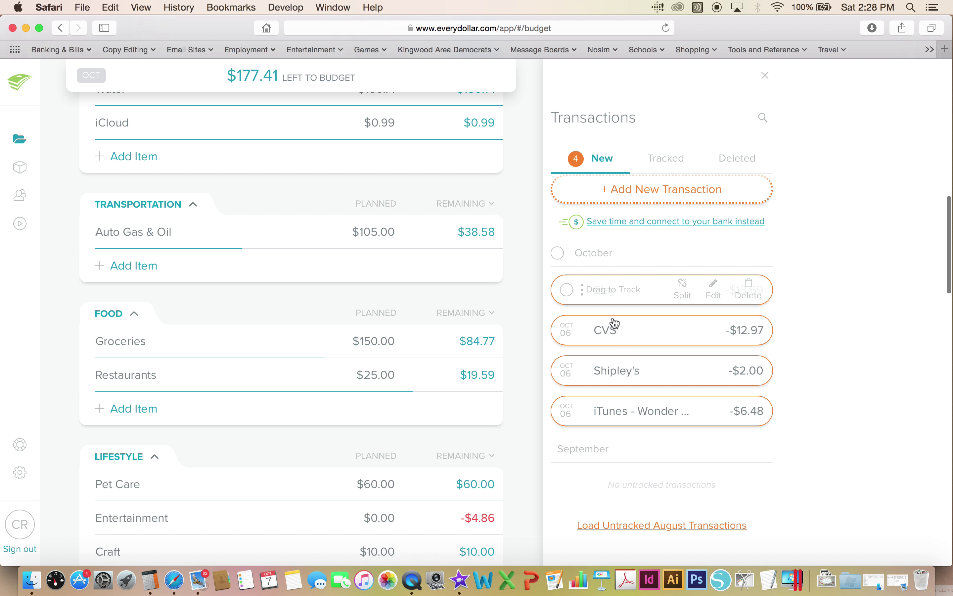
drag(612, 373, 370, 377)
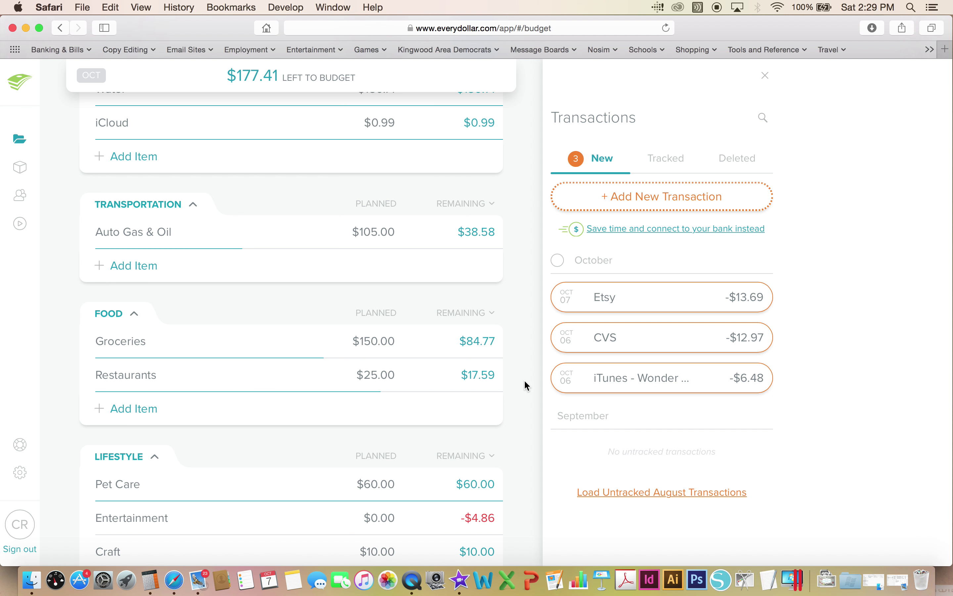
scroll(524, 379, down, 5)
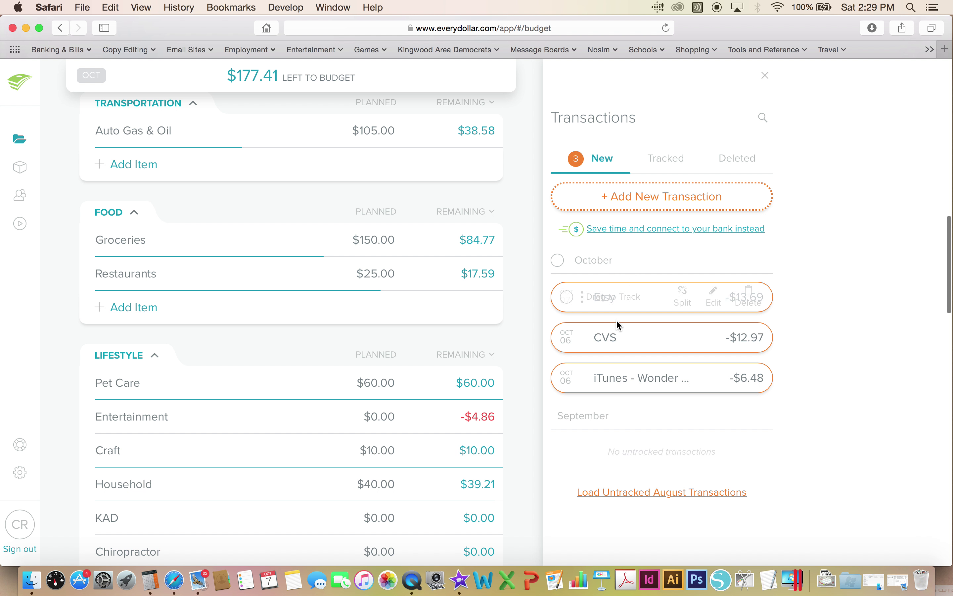
Step: Track the CVS -$12.97 transaction under Groceries, leaving $71.80 remaining
drag(600, 341, 322, 251)
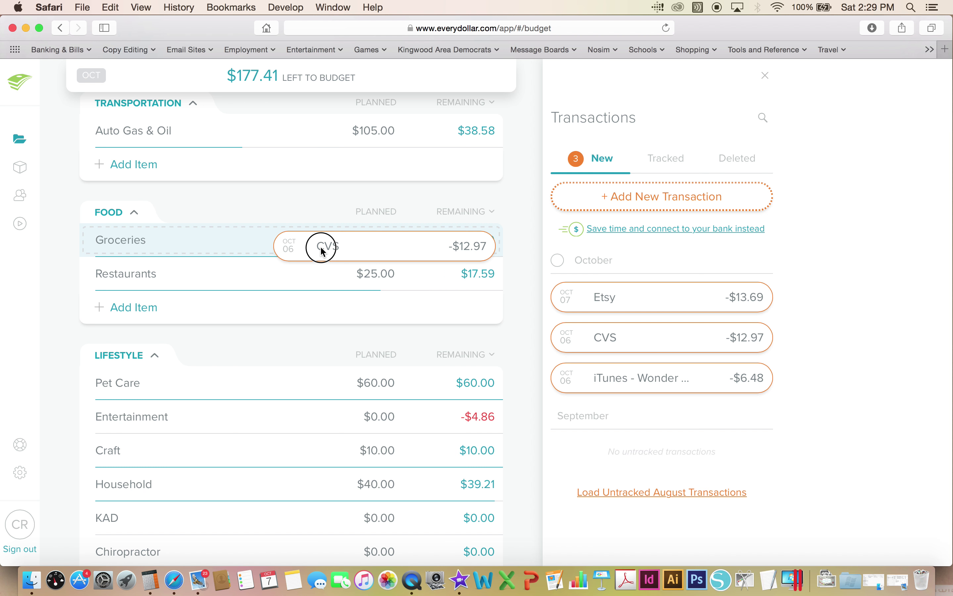
drag(322, 248, 320, 249)
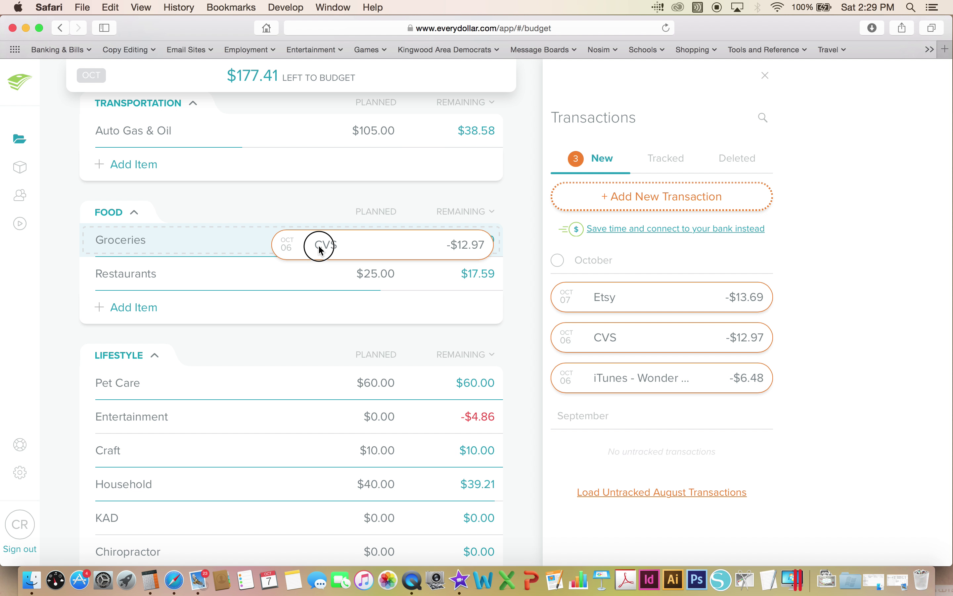
drag(320, 249, 319, 247)
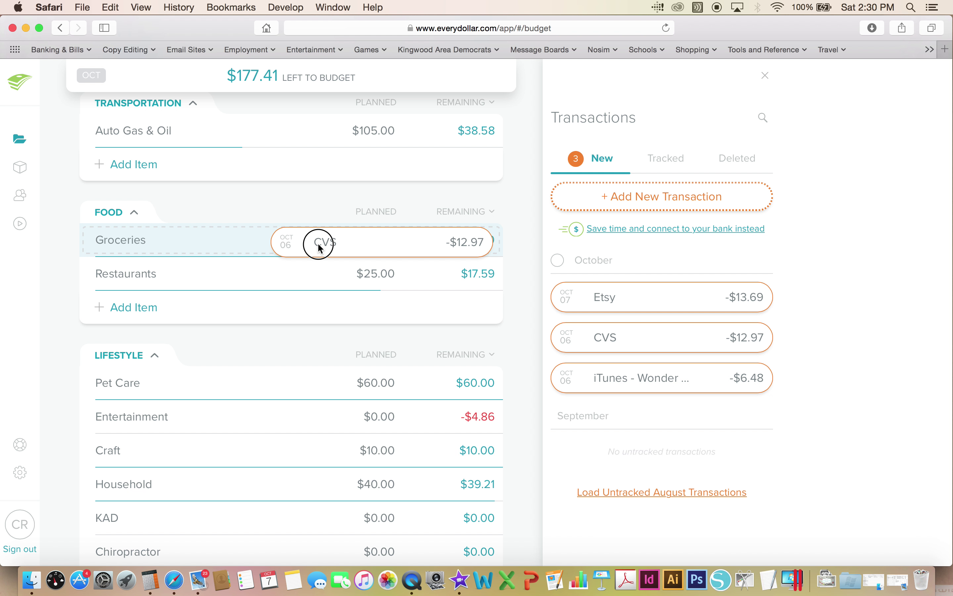
drag(320, 248, 319, 248)
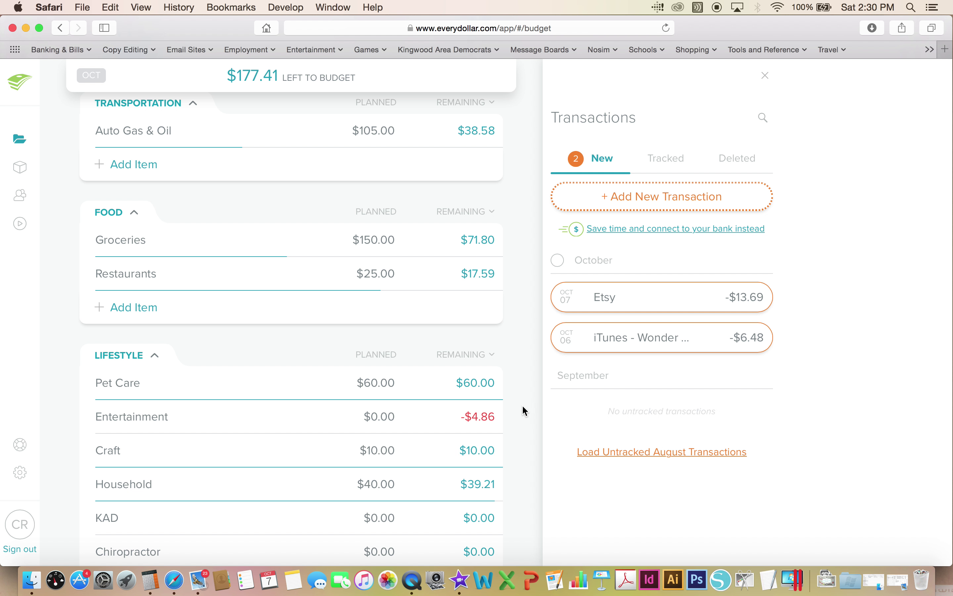
Step: Track iTunes -$6.48 under Entertainment and check its transactions, now -$11.34 remaining
scroll(530, 407, down, 3)
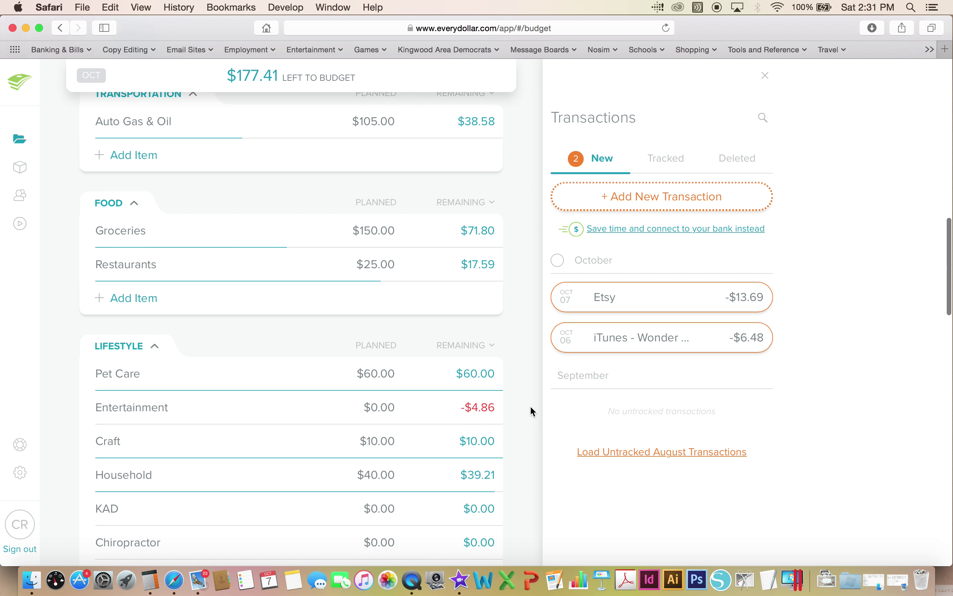
mouse_move(642, 346)
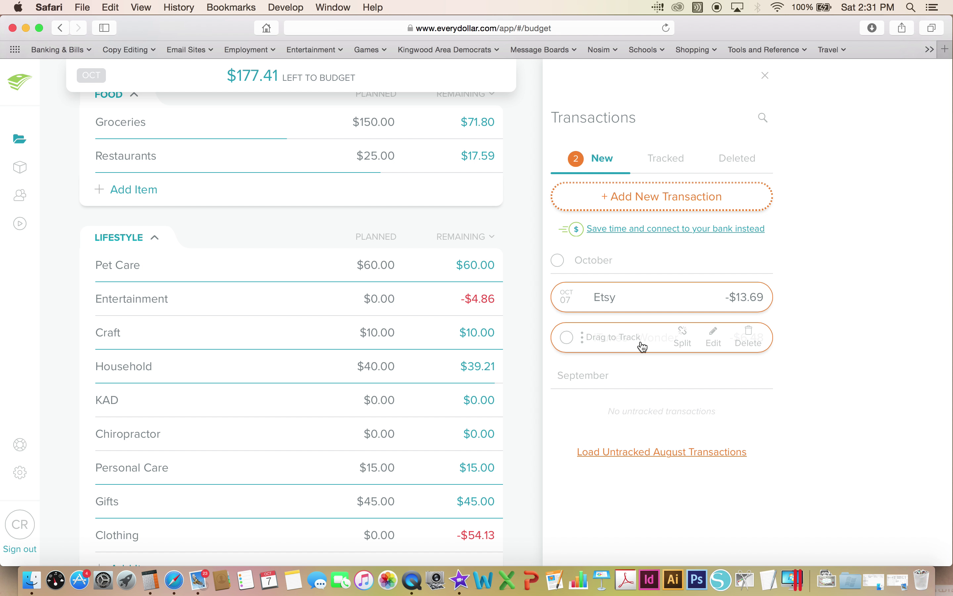
drag(642, 345, 410, 309)
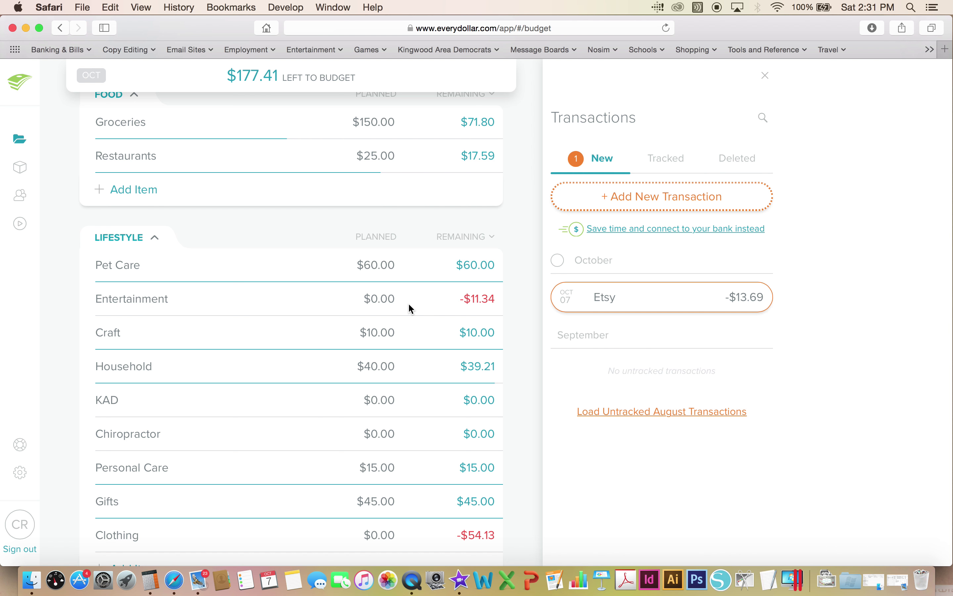
click(409, 304)
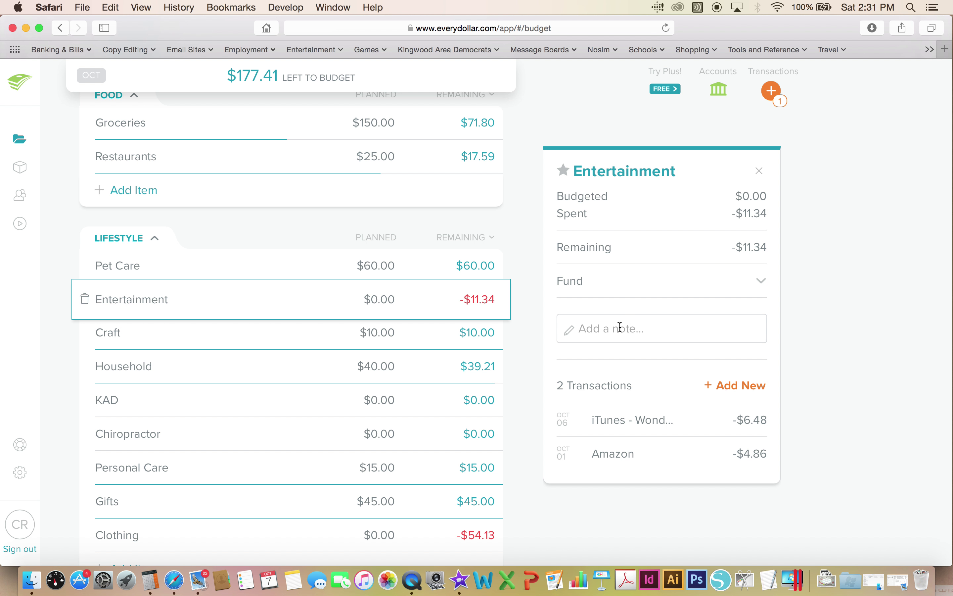
click(771, 93)
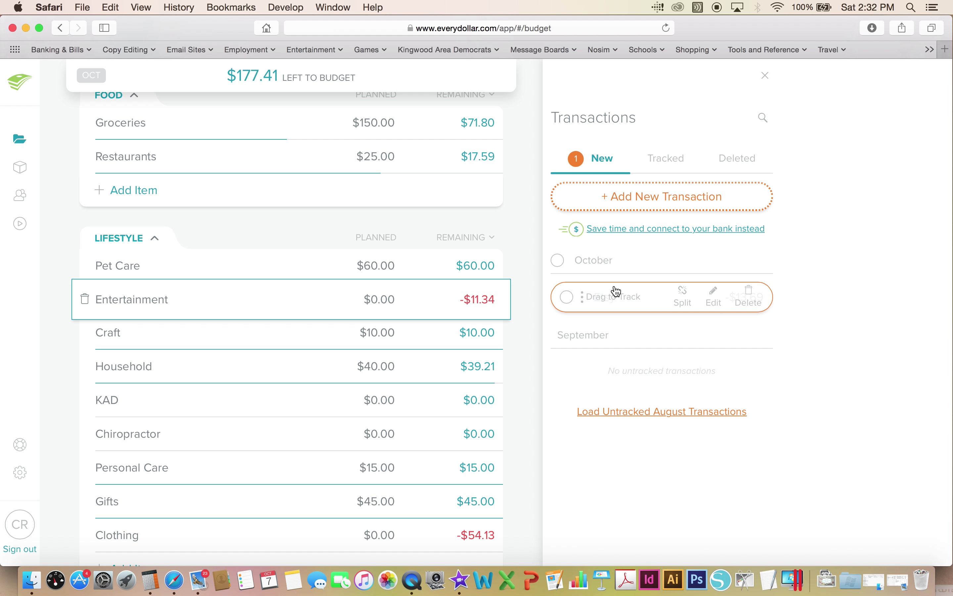
Step: Track the Etsy -$13.69 transaction under Craft and return to the top of the budget
drag(617, 304, 297, 337)
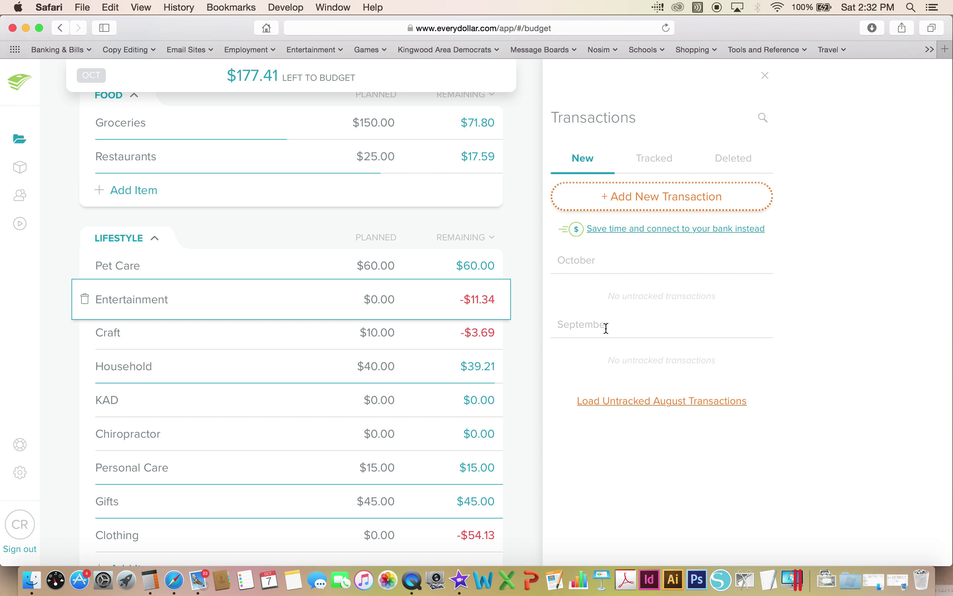
scroll(510, 335, up, 3)
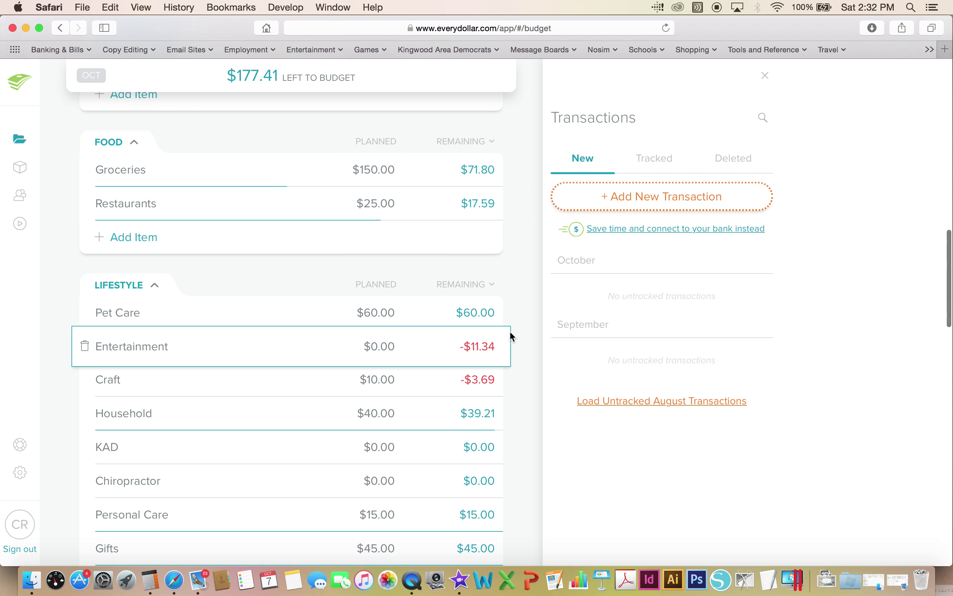
scroll(511, 336, up, 10)
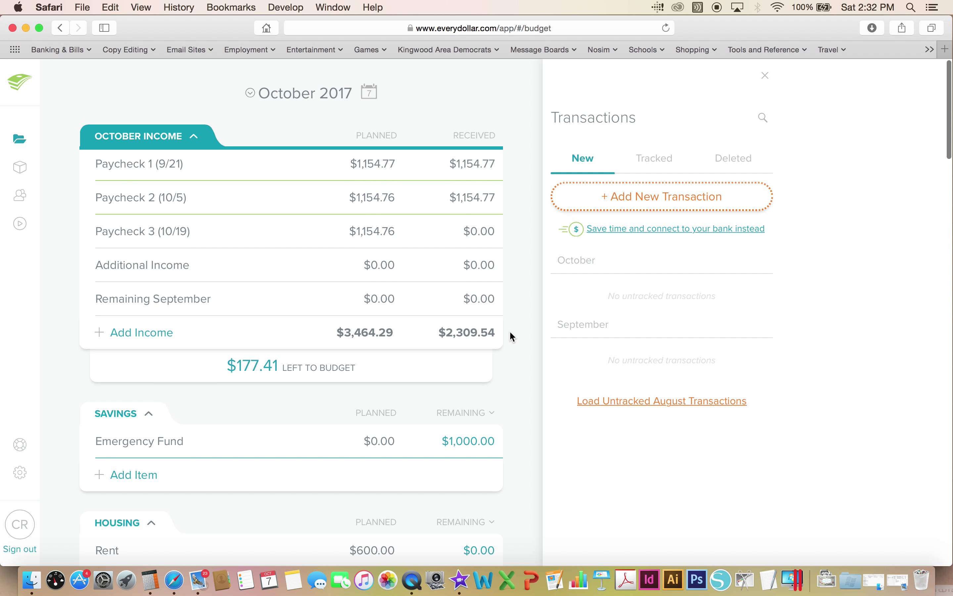
Step: Change Paycheck 2's planned amount to $1,154.77
click(394, 198)
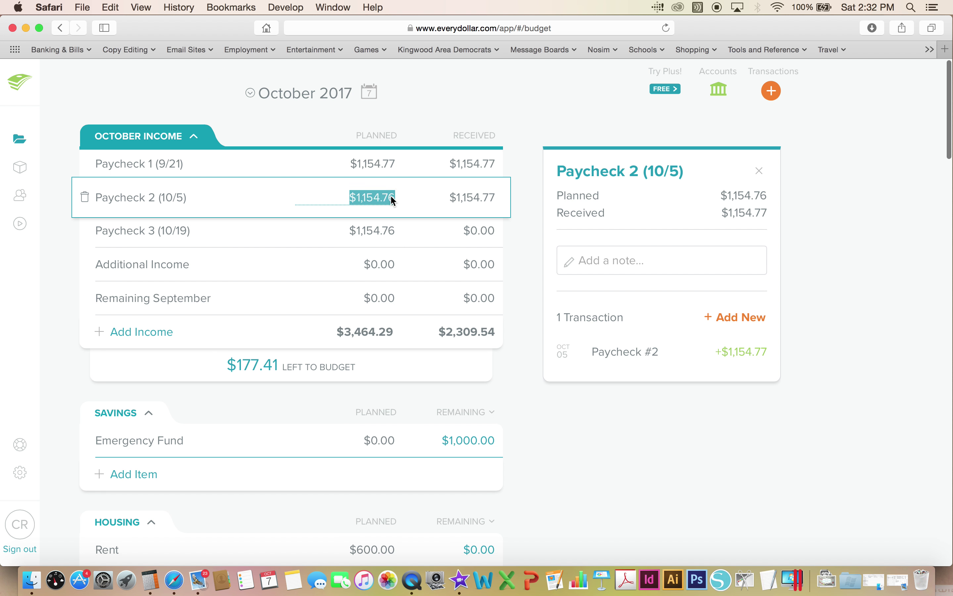
key(BackSpace)
text(7)
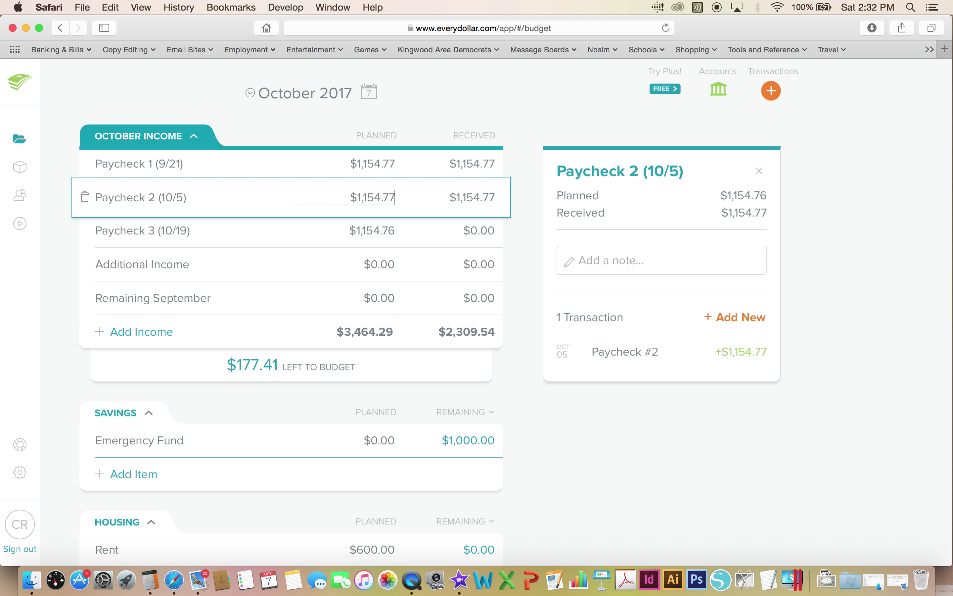
click(517, 247)
Step: Change the Emergency Fund's starting balance from $1,000.00 to $579.14 and save it
scroll(490, 270, down, 5)
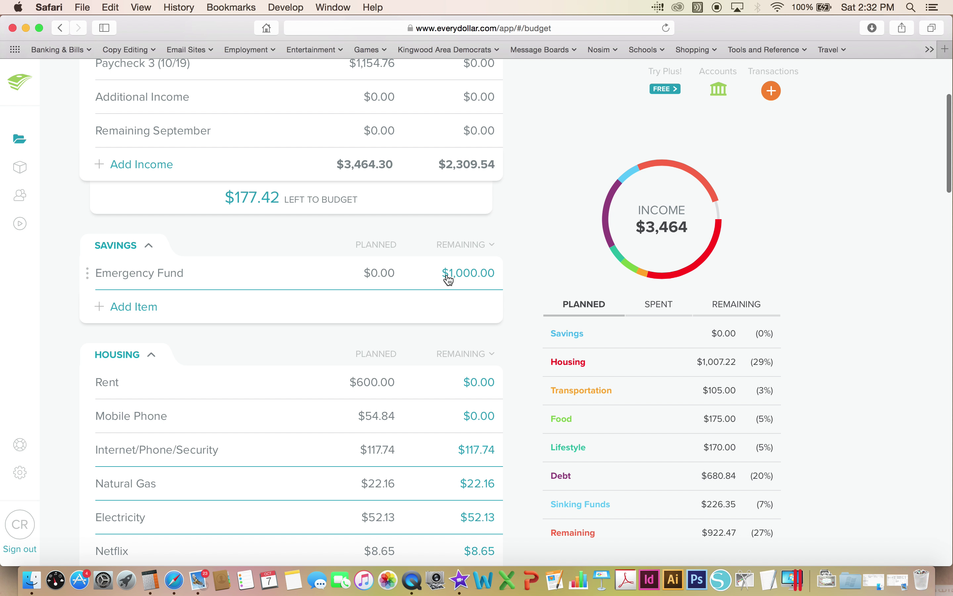
click(448, 277)
click(152, 266)
click(760, 299)
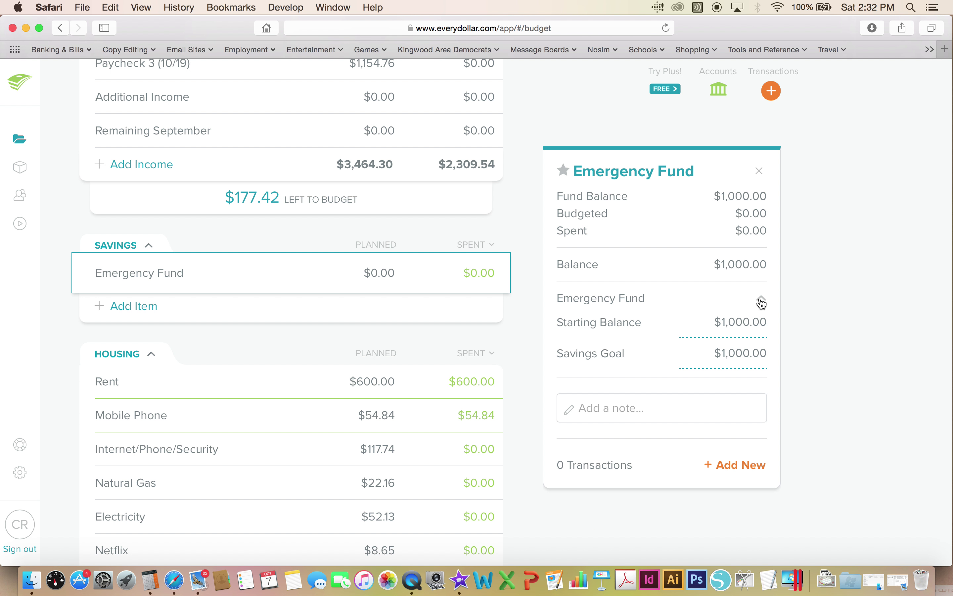
click(738, 320)
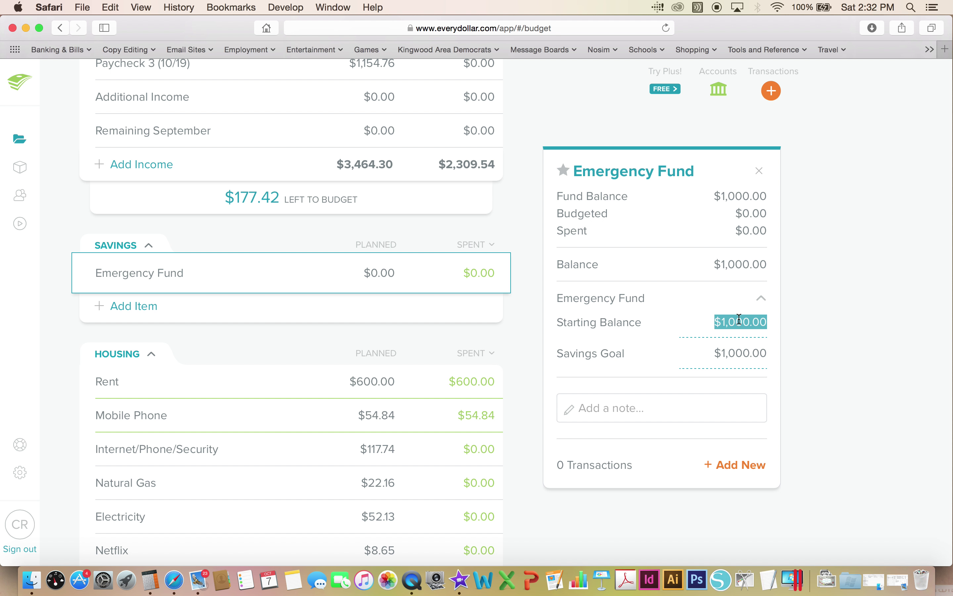
text(57)
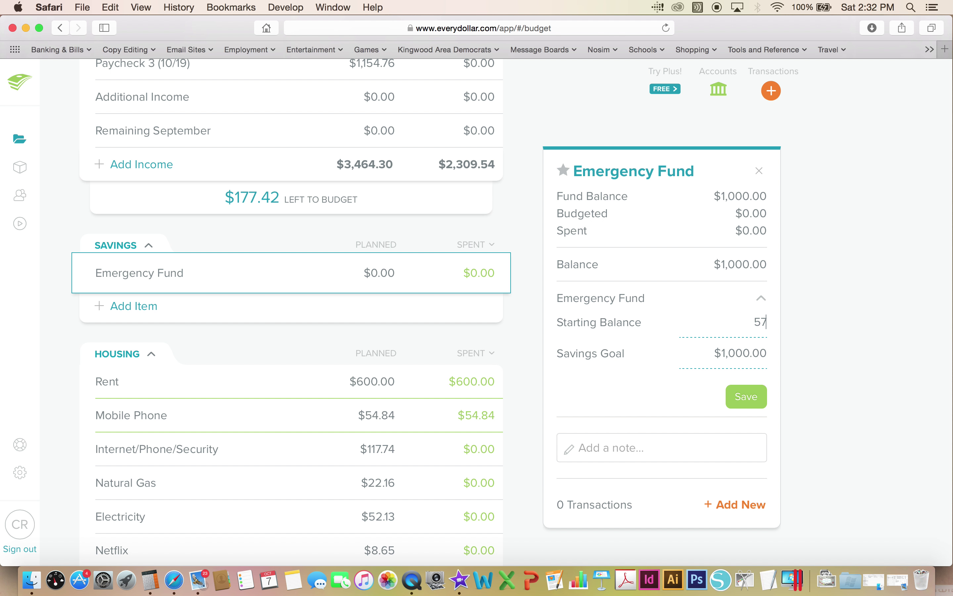
text(9.14)
click(755, 399)
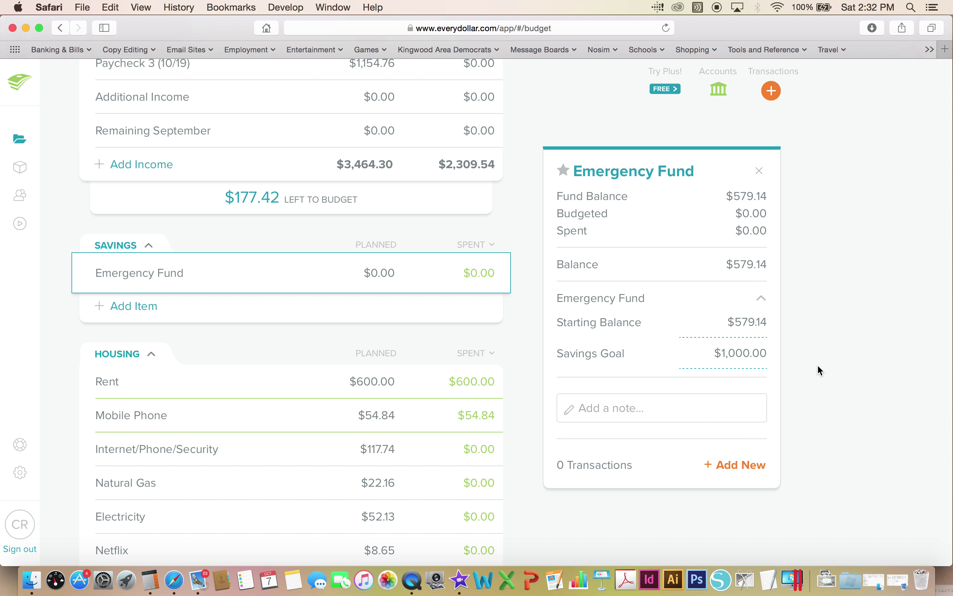
click(513, 362)
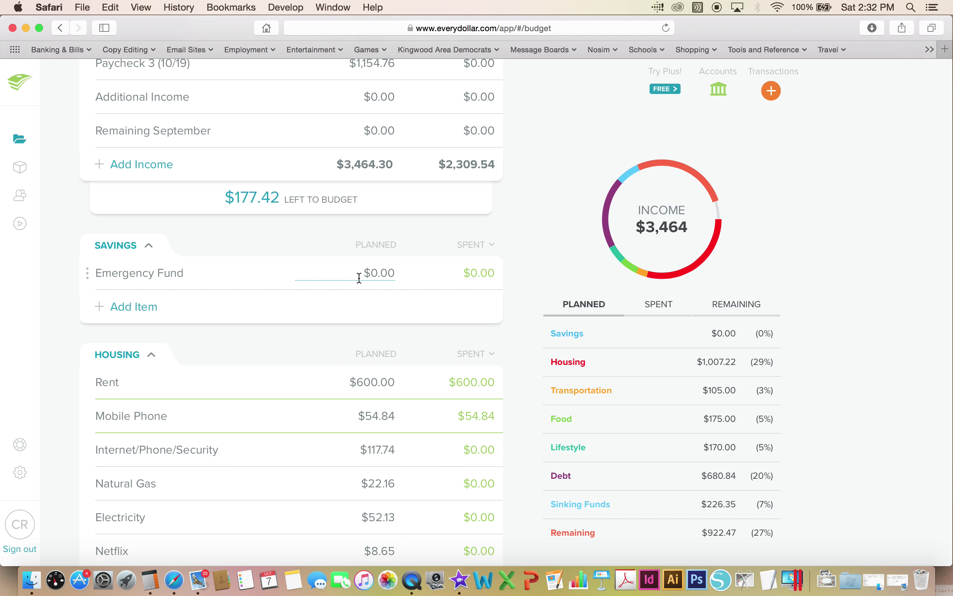
click(475, 276)
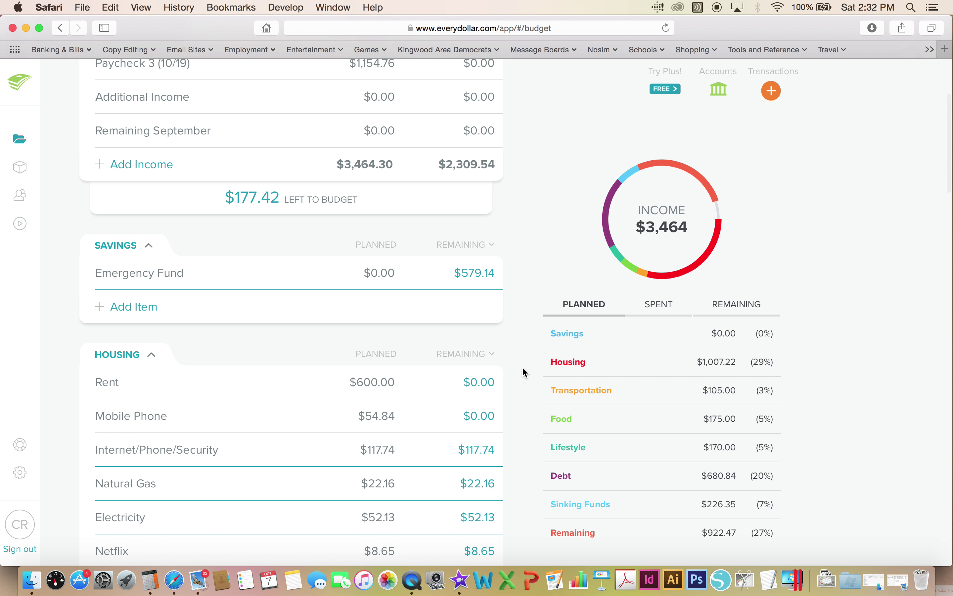
scroll(522, 366, down, 5)
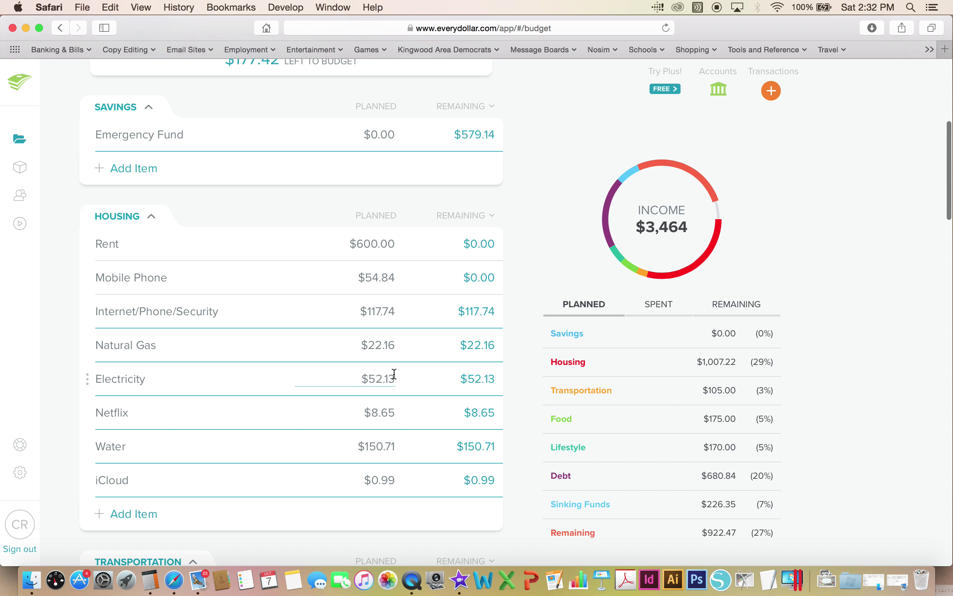
Step: Raise Auto Gas & Oil's planned amount from $105.00 to $135.00 and review its details
scroll(394, 373, down, 7)
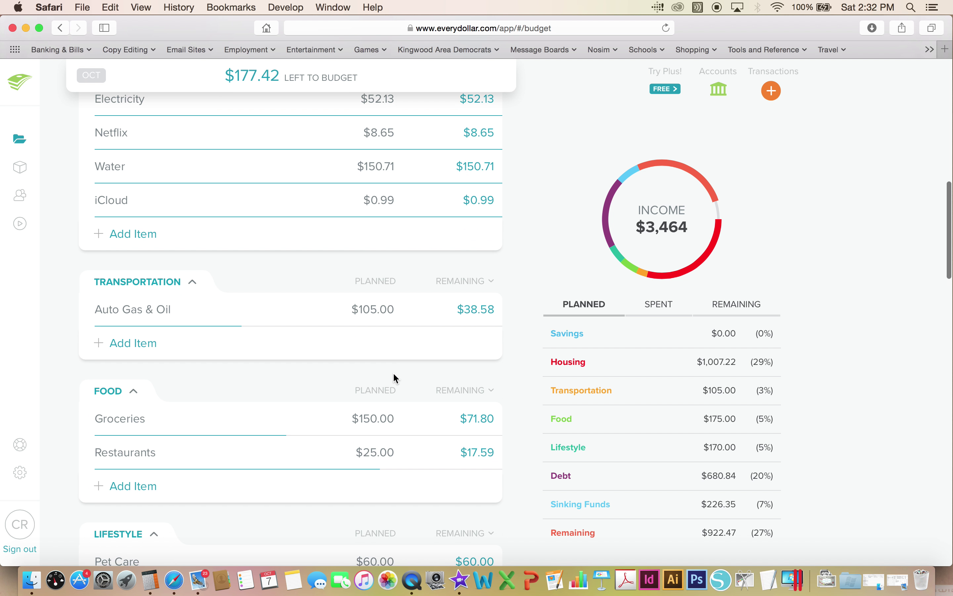
click(371, 305)
key(BackSpace)
text(3)
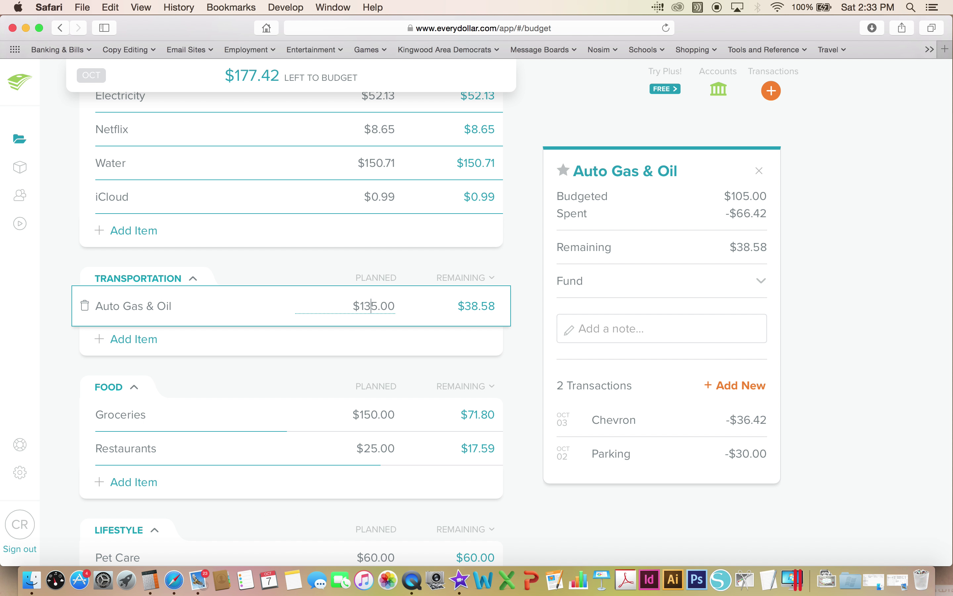
click(533, 354)
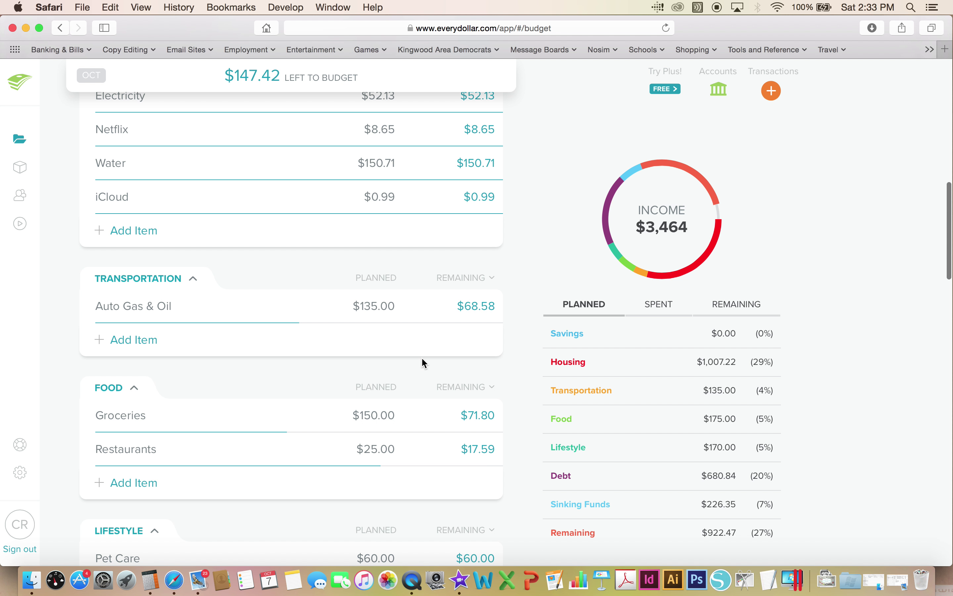
click(131, 312)
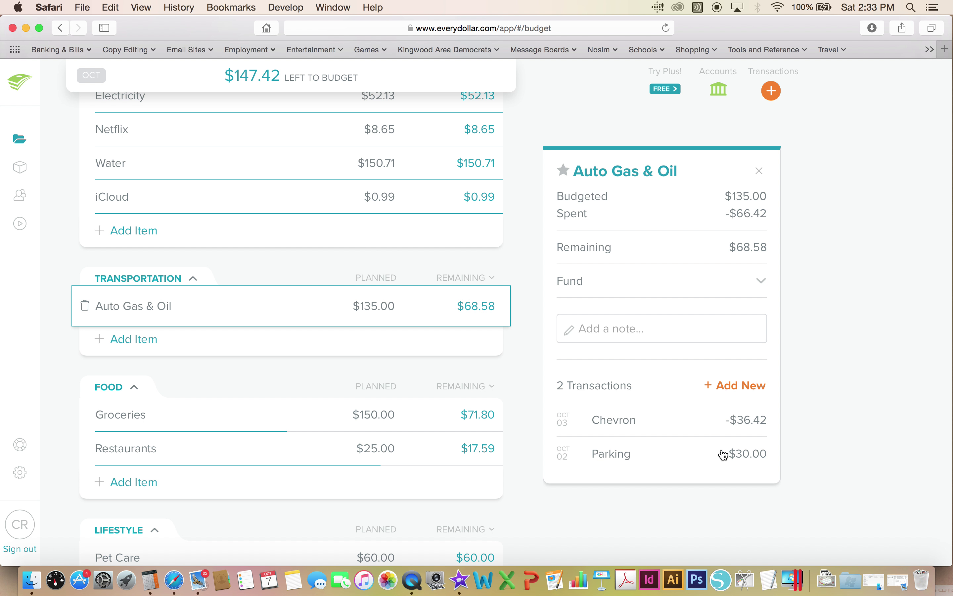
click(516, 350)
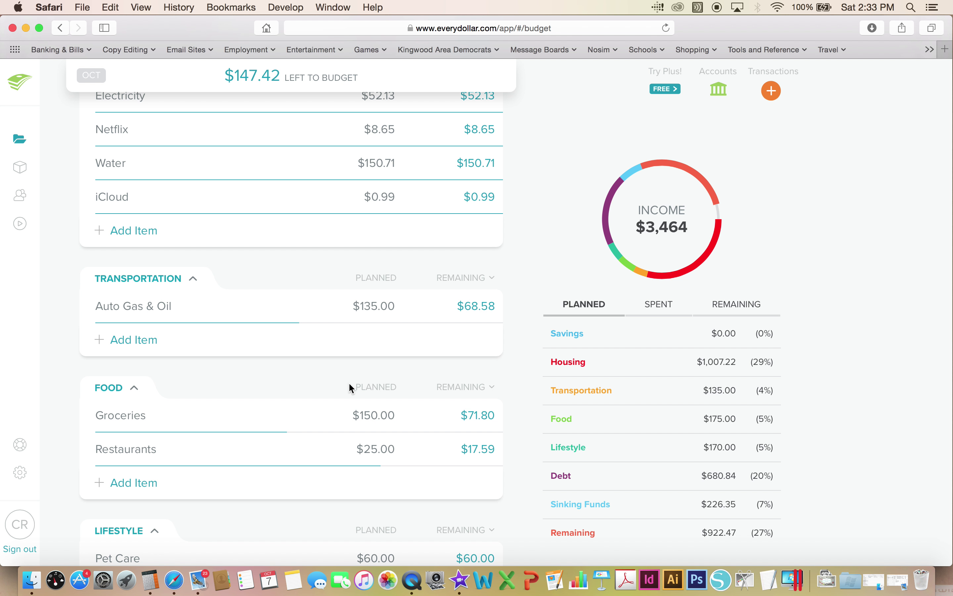
scroll(349, 384, down, 3)
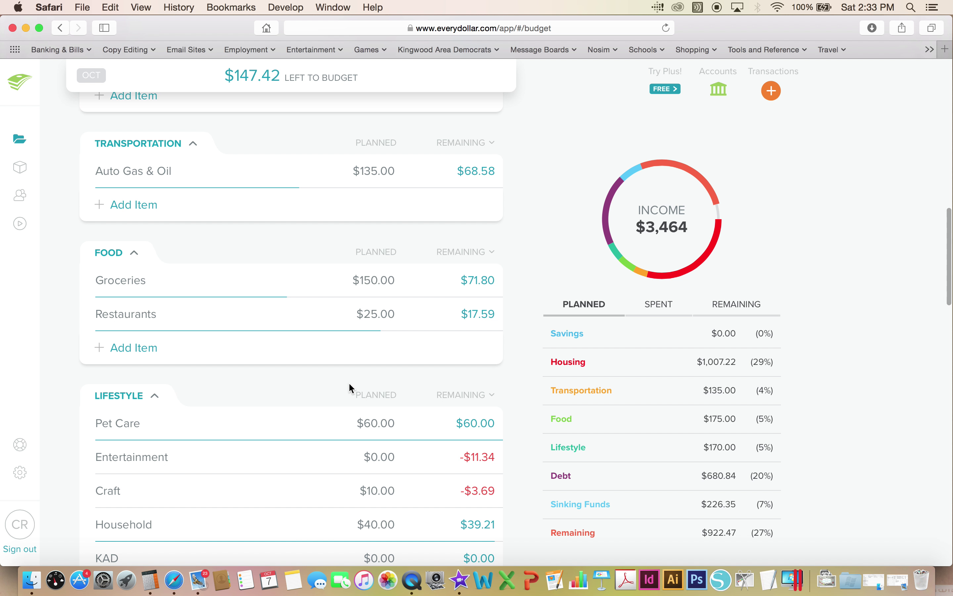
Step: Set Entertainment's planned amount to $15.00
scroll(349, 384, down, 4)
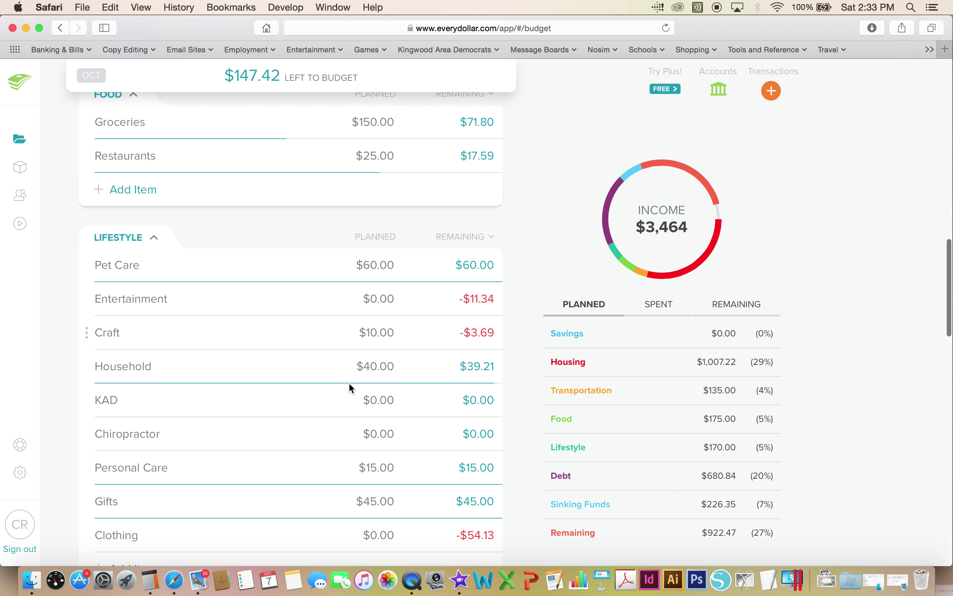
click(380, 294)
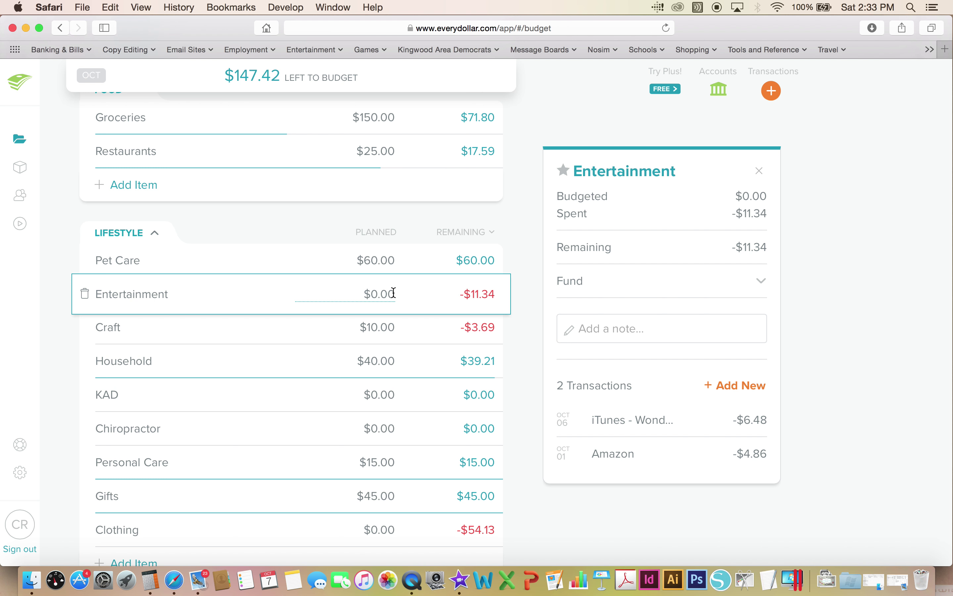
drag(394, 292, 369, 292)
text(15)
click(517, 356)
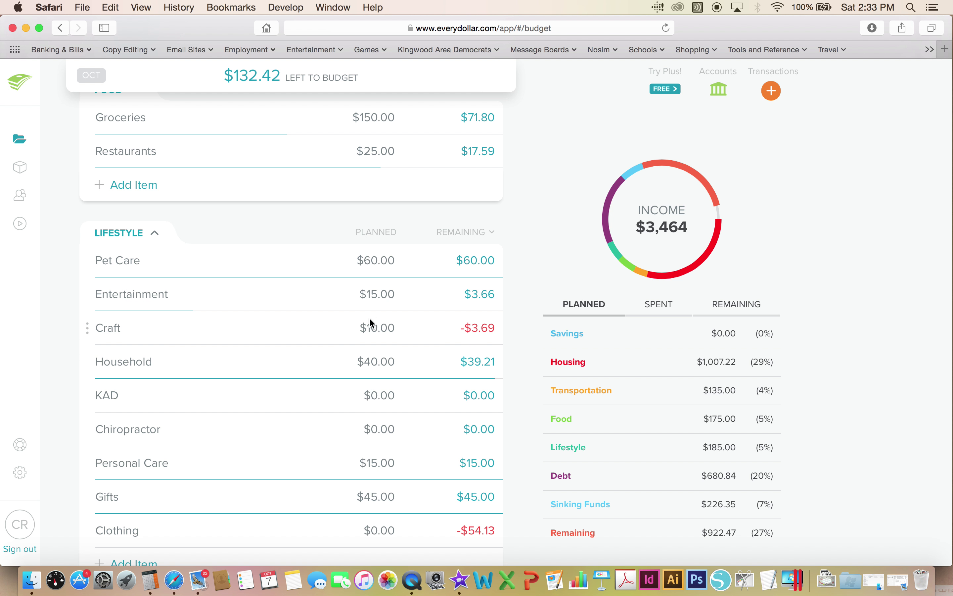
Step: Set Craft's planned amount to $20.00
click(373, 328)
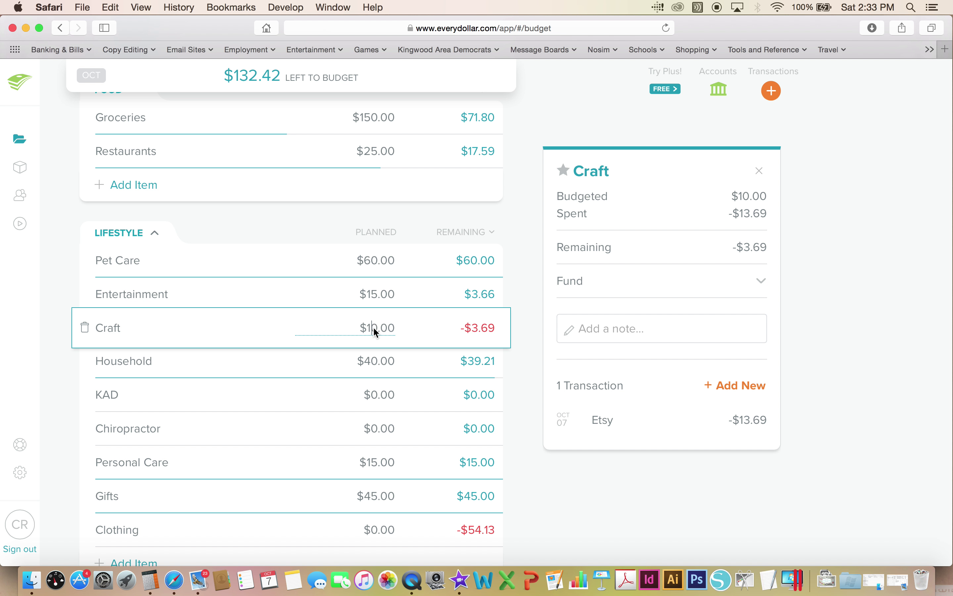
key(Right)
key(BackSpace)
key(BackSpace)
text(2)
click(518, 332)
click(377, 324)
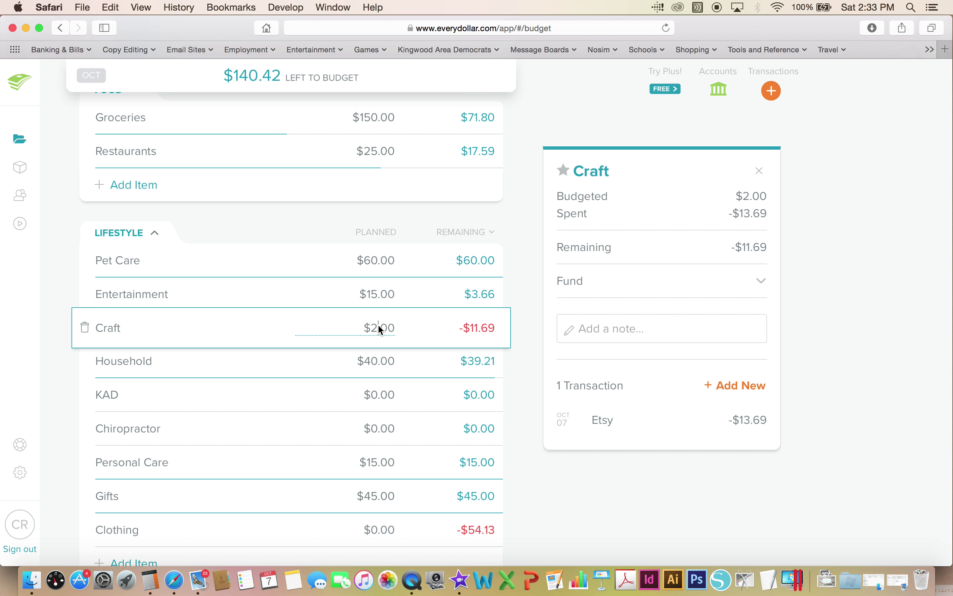
text(0)
click(532, 341)
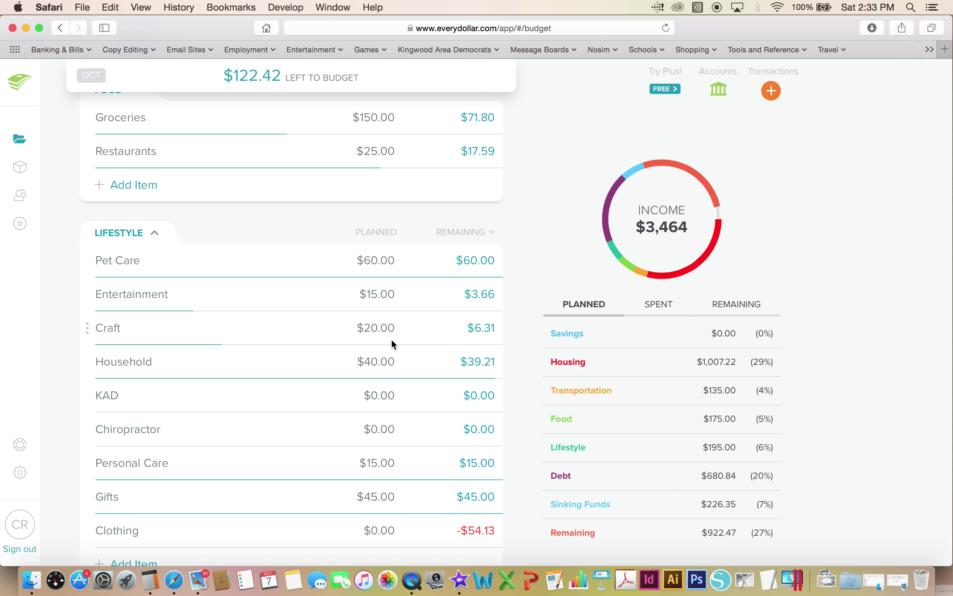
Step: Plan $54.13 for Clothing so it shows $0.00 remaining
scroll(392, 340, down, 3)
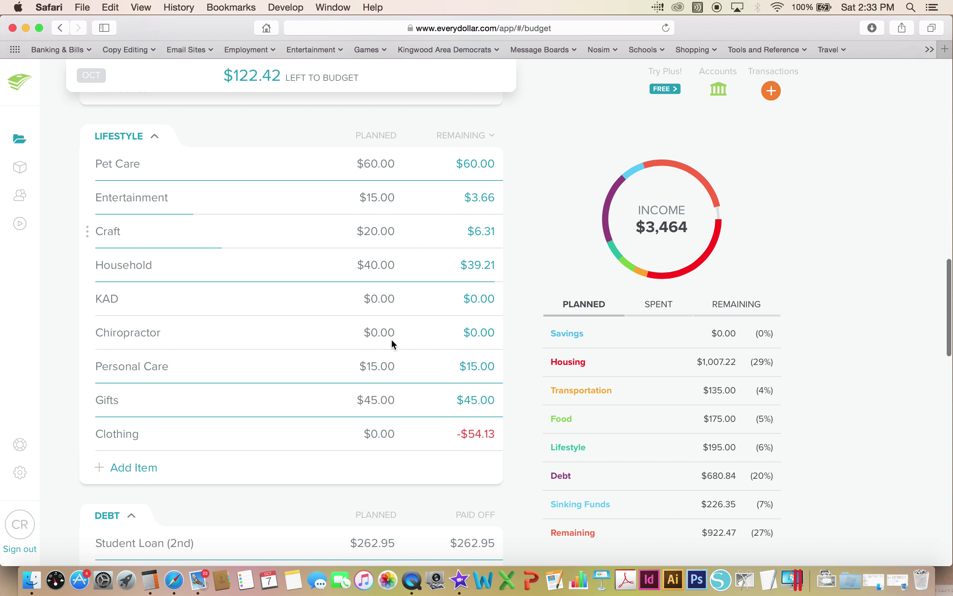
click(377, 432)
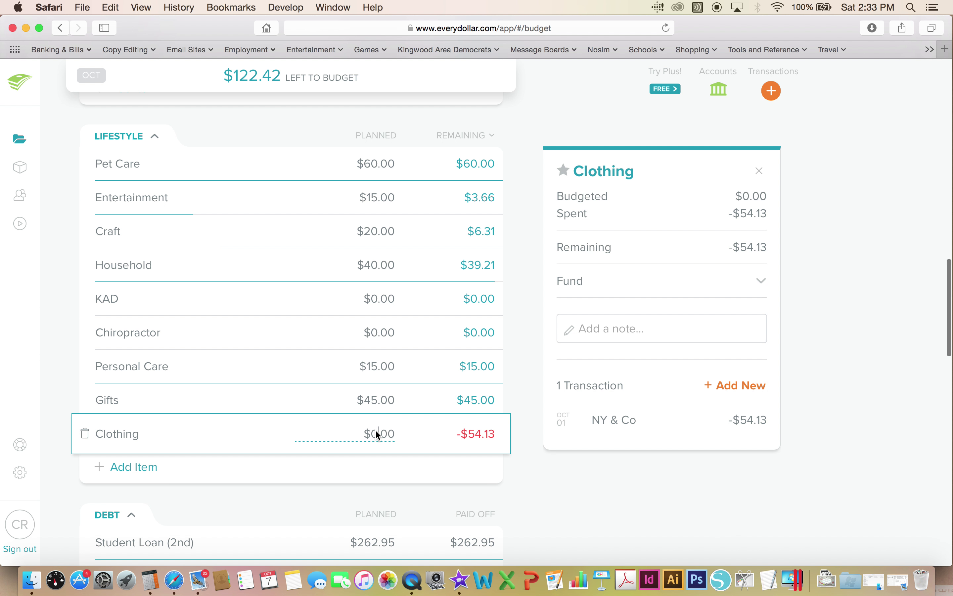
key(Right)
key(Right)
key(Right)
key(BackSpace)
key(BackSpace)
key(BackSpace)
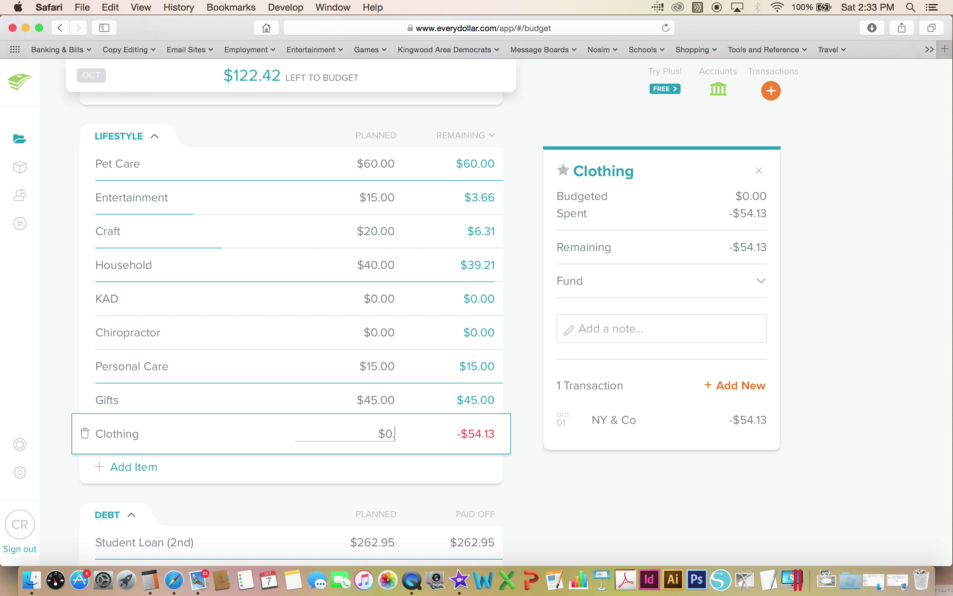
key(BackSpace)
text(54.13)
click(484, 478)
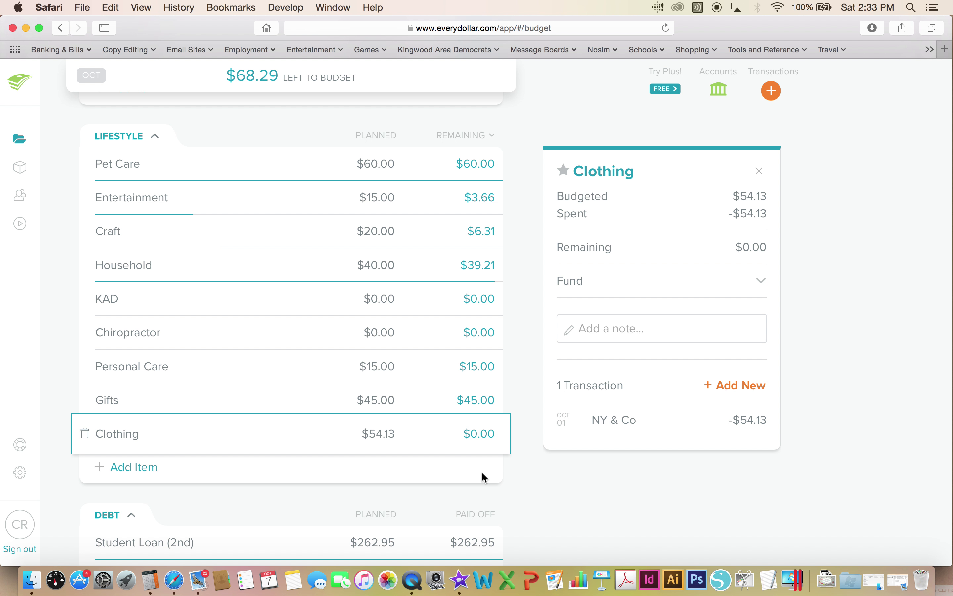
Step: Rename the Mastercard (13th) debt line to BOA-MC (13th)
scroll(454, 469, down, 5)
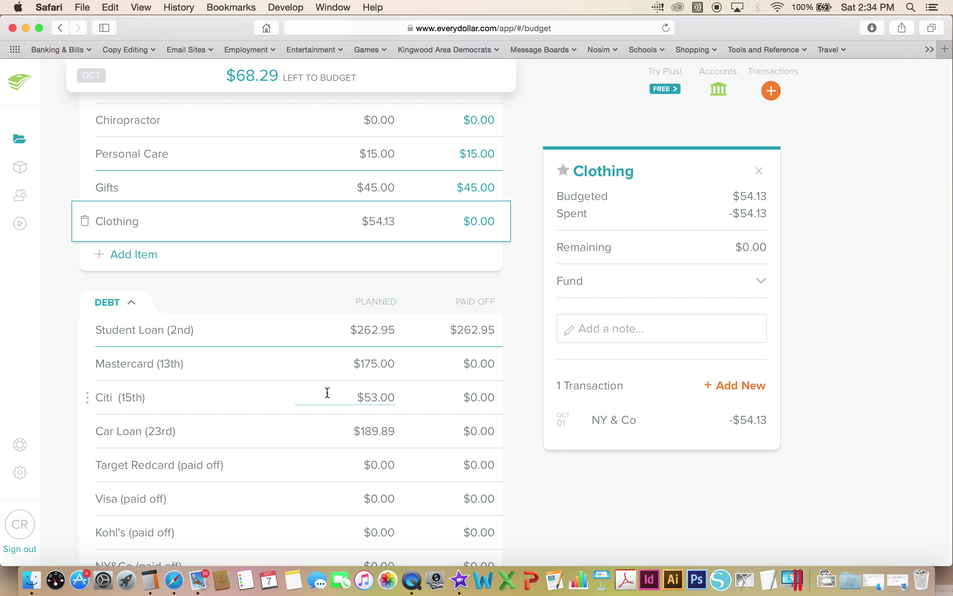
double_click(144, 365)
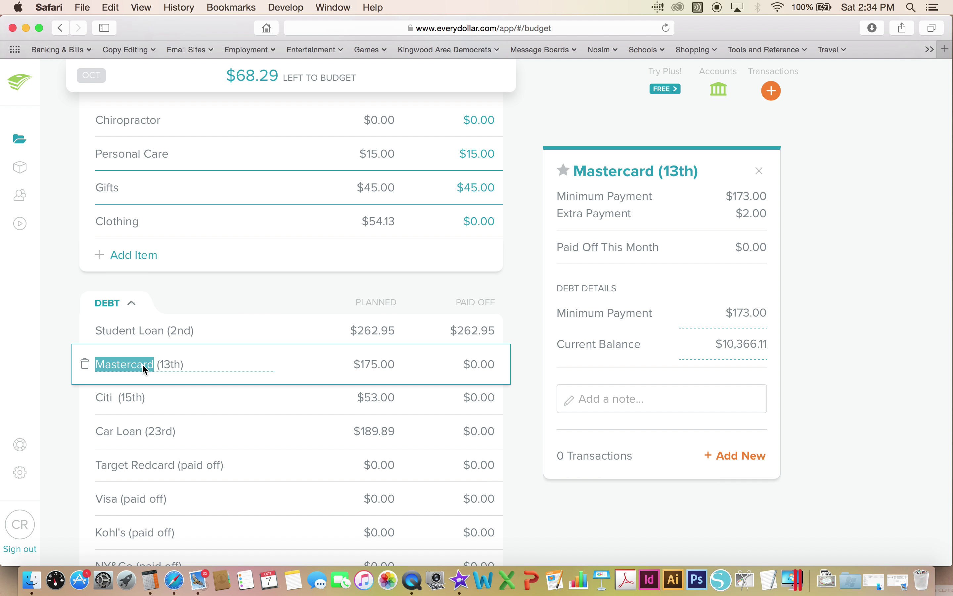
text(BOA)
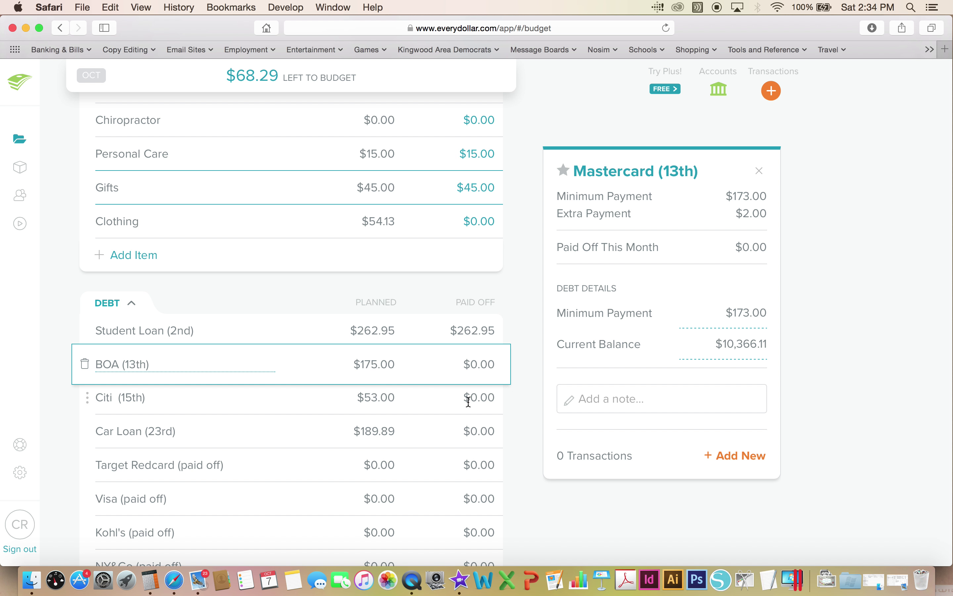
text(-)
text(NC)
key(BackSpace)
key(BackSpace)
text(MC)
click(72, 445)
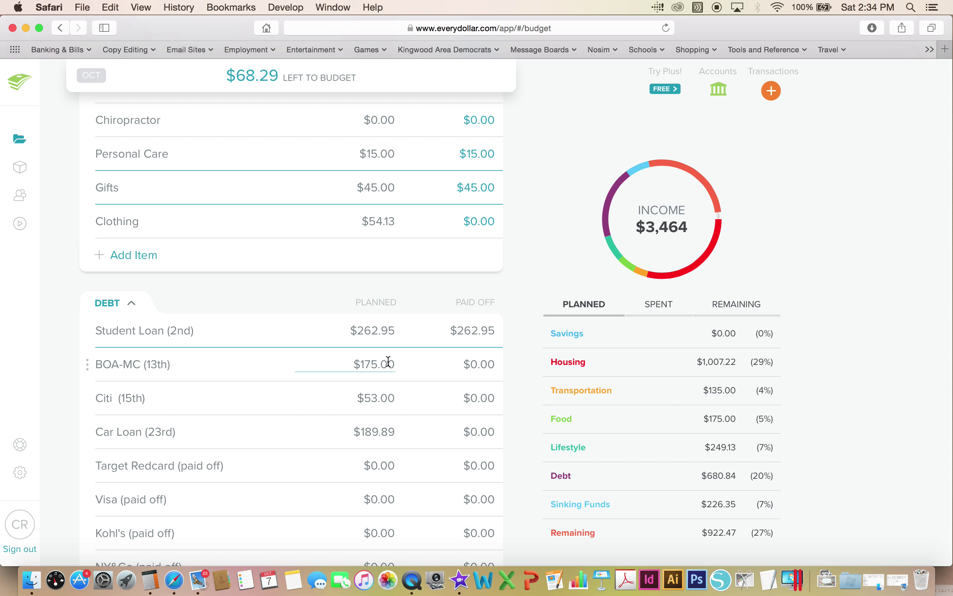
Step: Rename the Visa (paid off) debt line to BOA-Visa (paid off)
scroll(387, 363, down, 3)
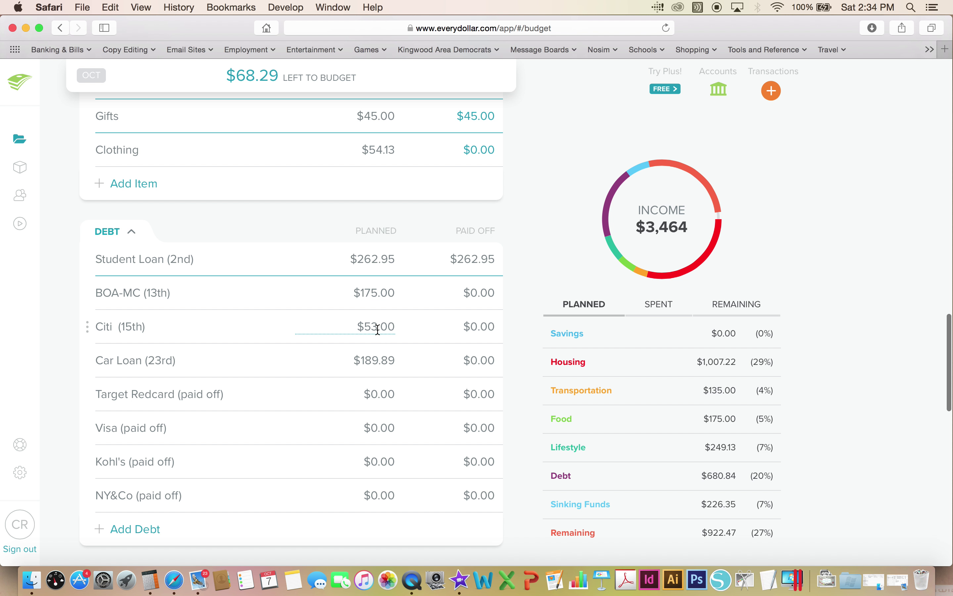
scroll(376, 327, down, 2)
click(127, 386)
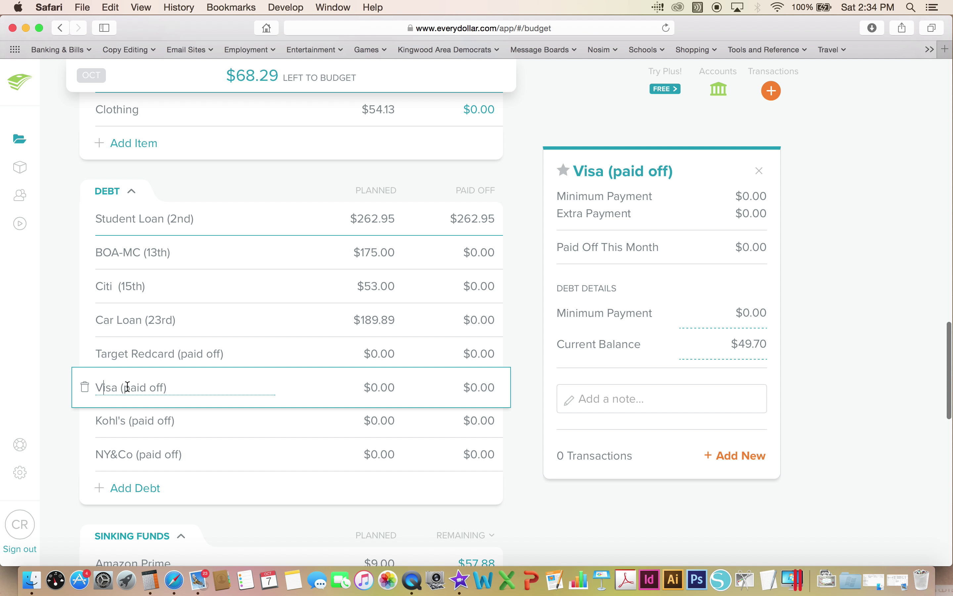
key(Left)
text(BOA)
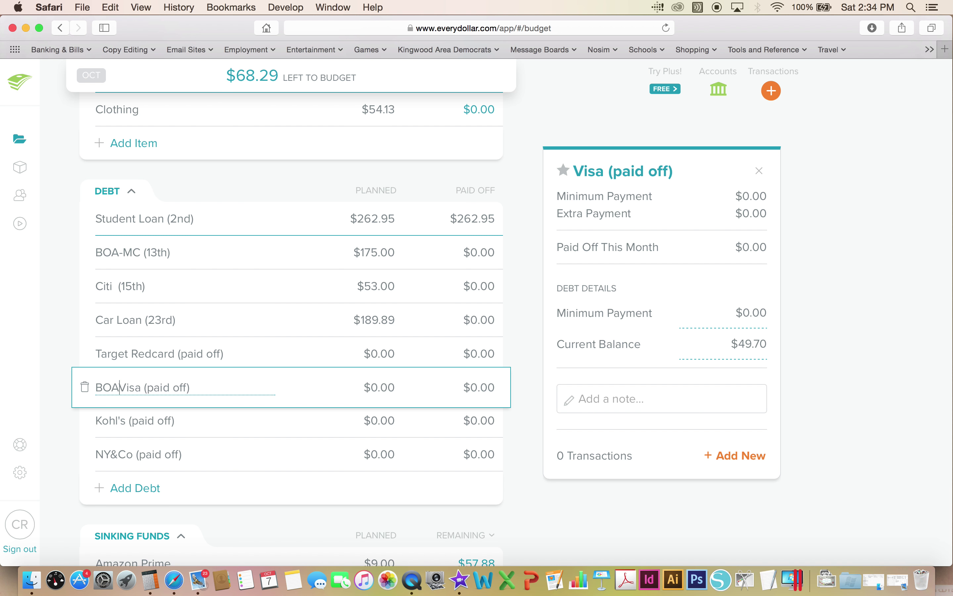
text(-)
click(56, 474)
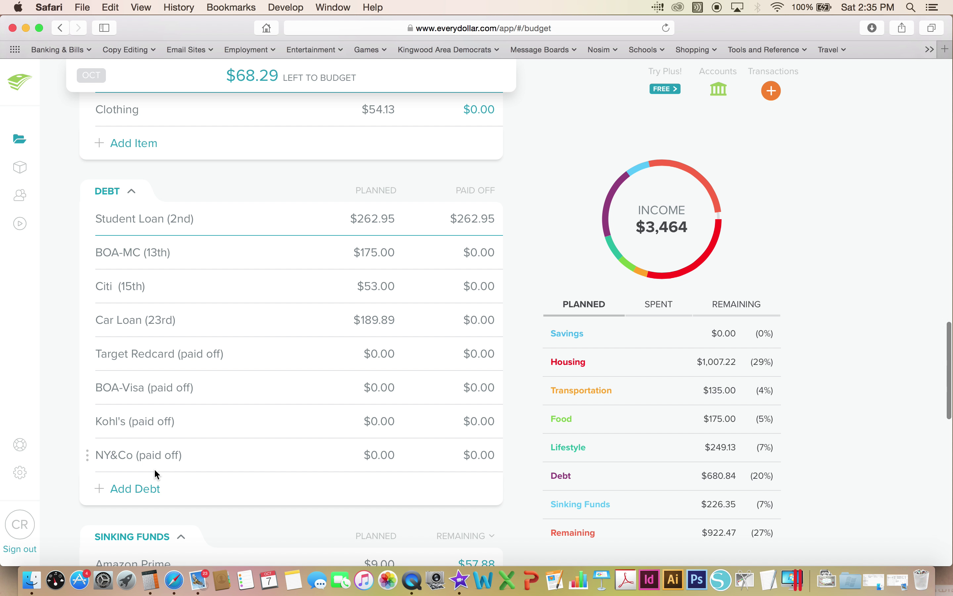
scroll(155, 470, down, 2)
scroll(155, 469, down, 5)
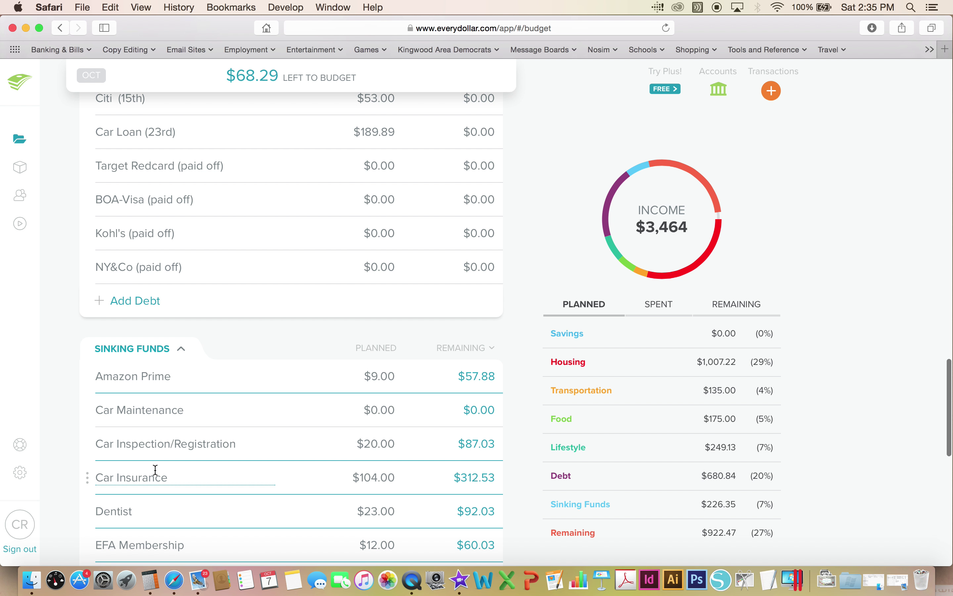
scroll(155, 470, down, 6)
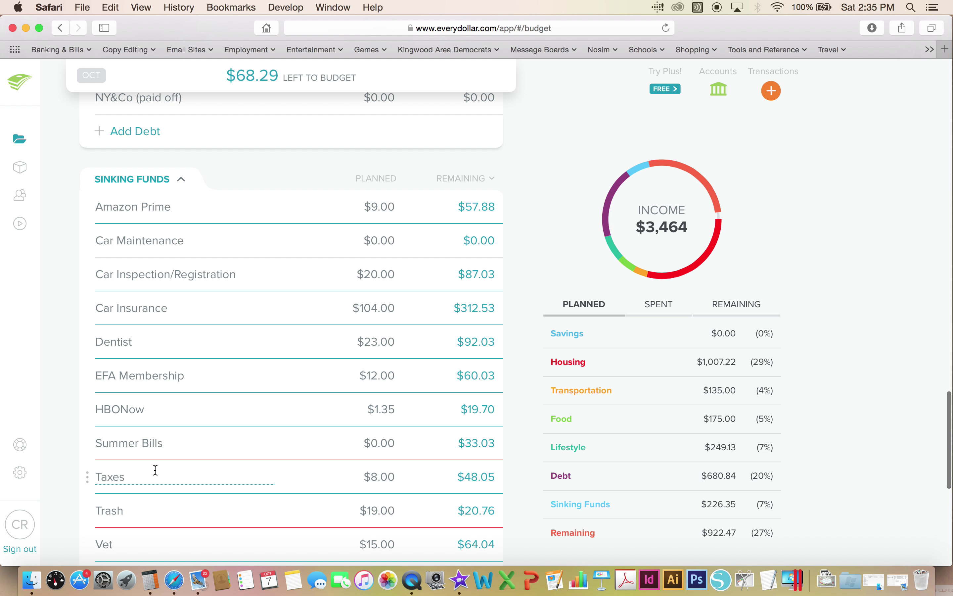
scroll(155, 470, down, 1)
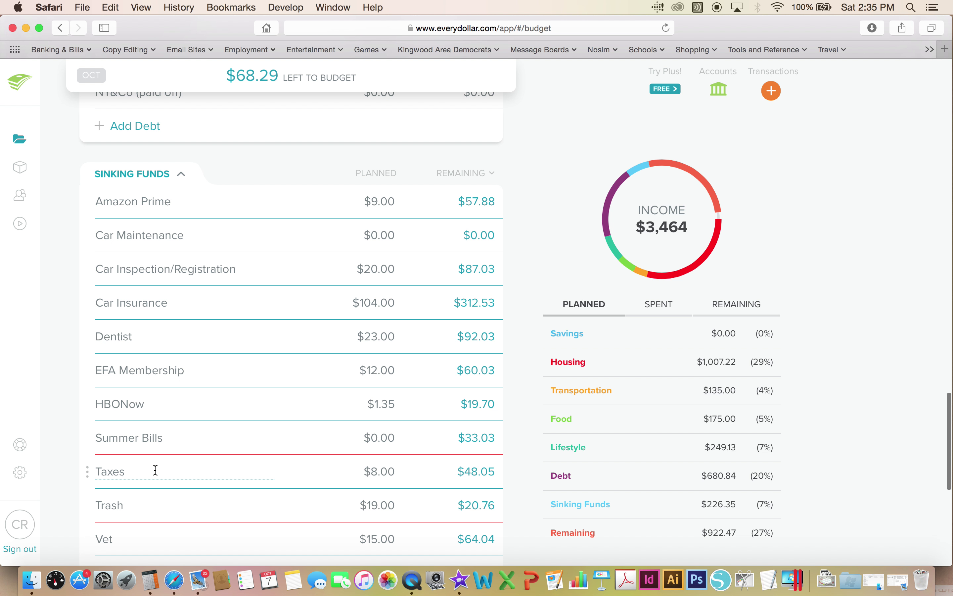
scroll(155, 468, down, 4)
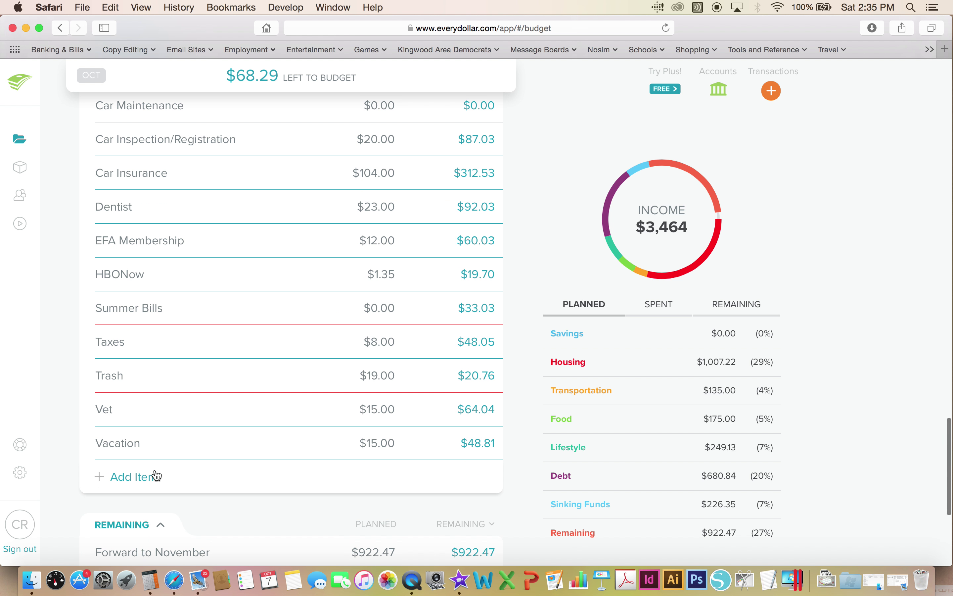
scroll(157, 476, down, 5)
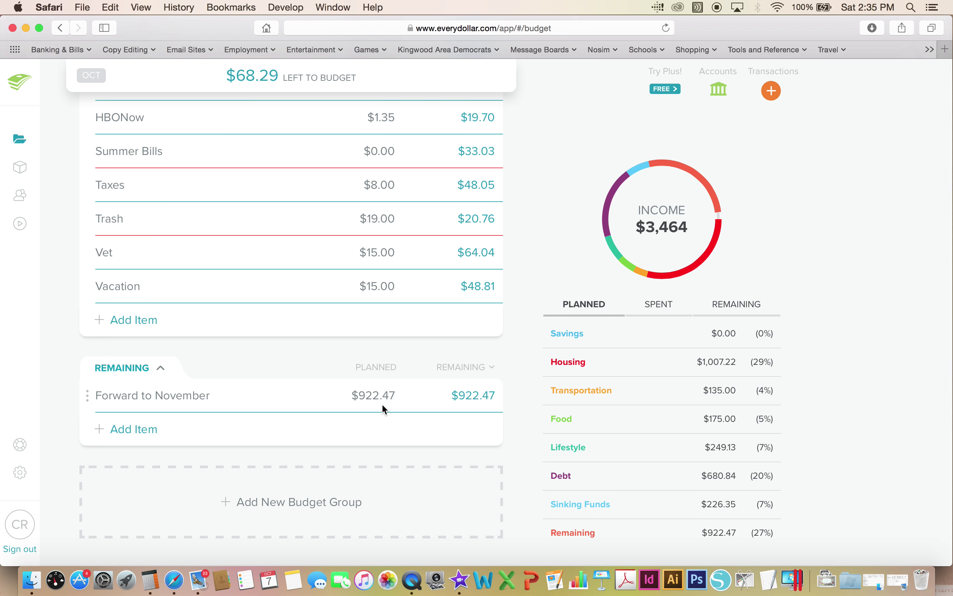
scroll(382, 405, up, 20)
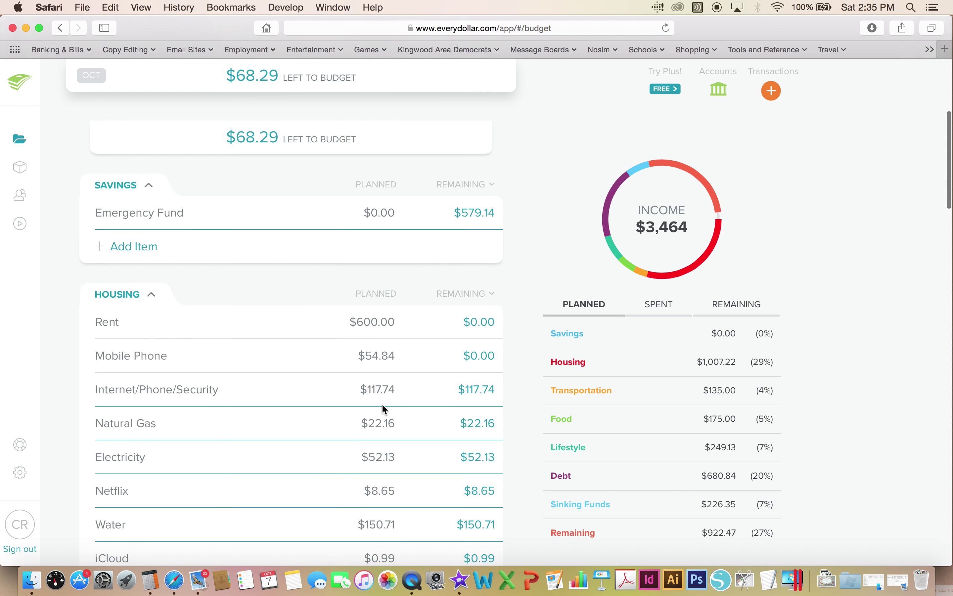
scroll(381, 404, up, 5)
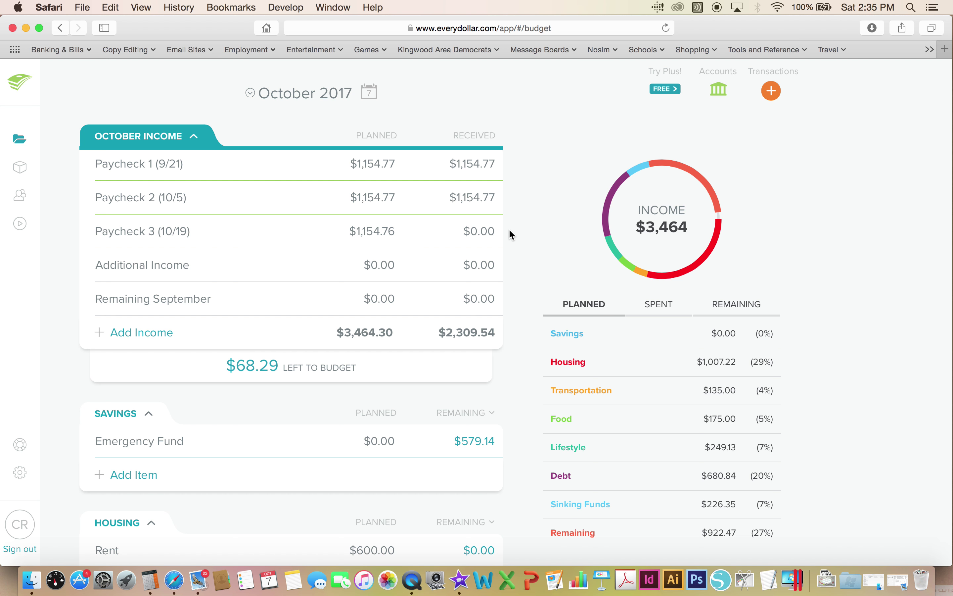
scroll(511, 234, down, 10)
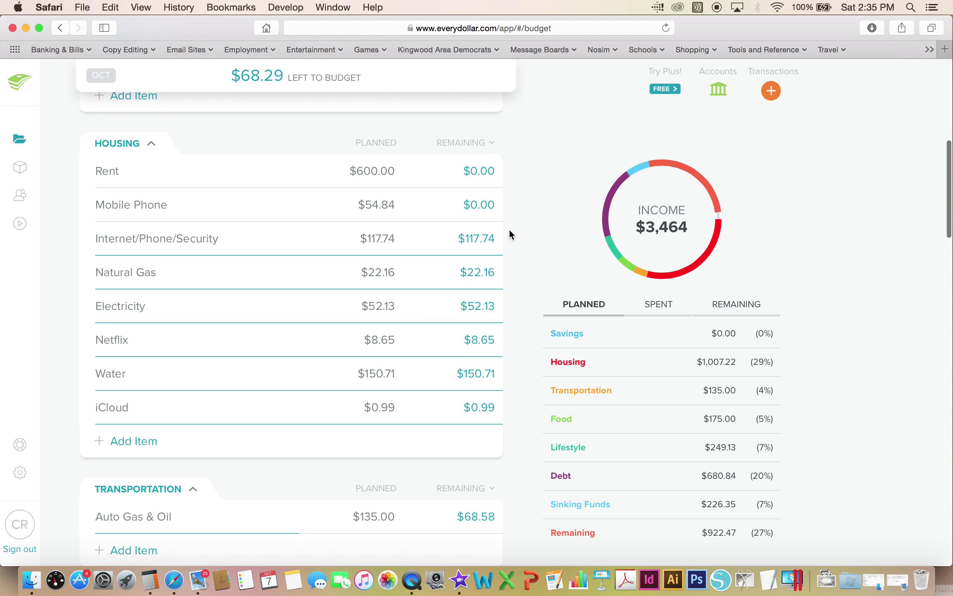
scroll(511, 234, down, 1)
scroll(510, 234, down, 6)
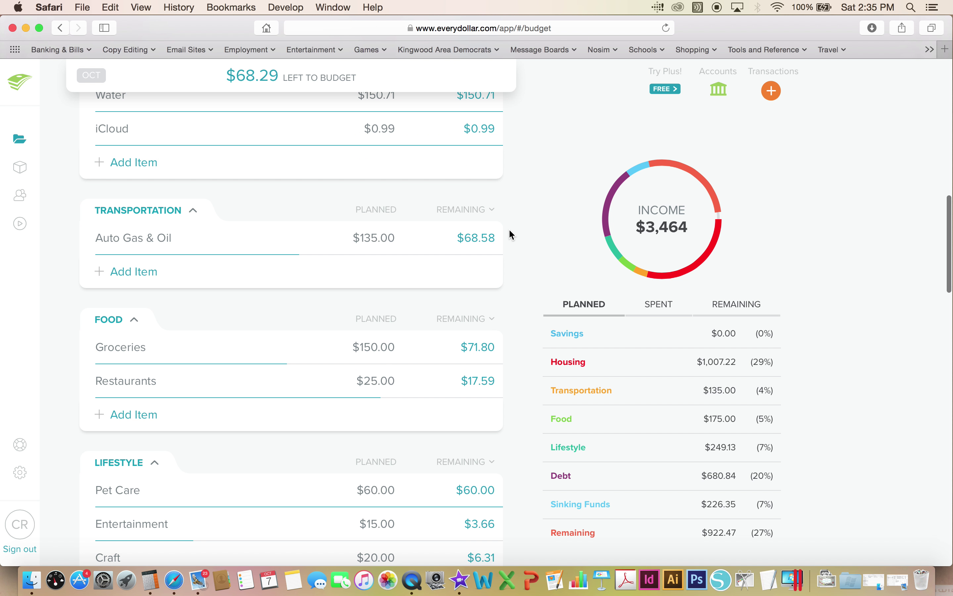